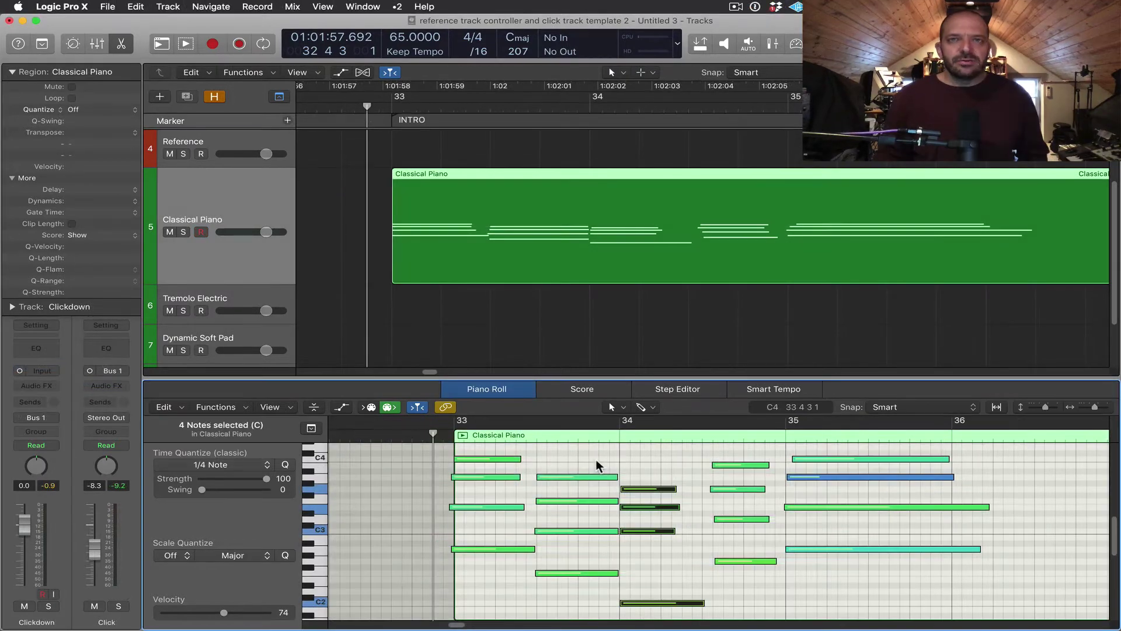
# Deselect the four notes at bar 34 and play the Classical Piano region from just before bar 33.
pyautogui.click(597, 461)
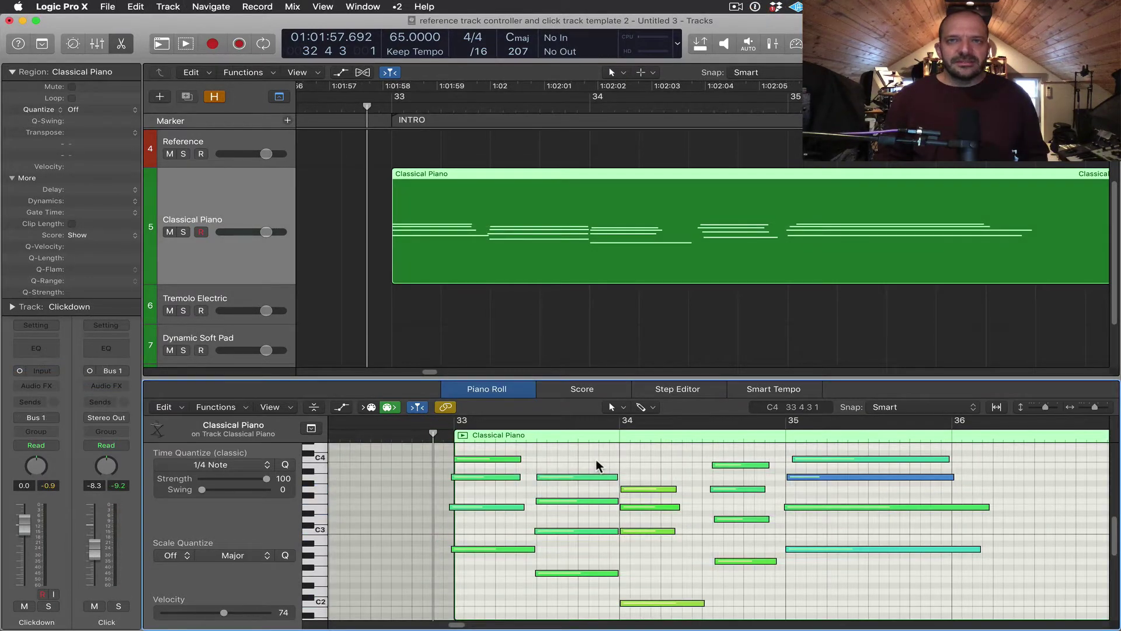
pyautogui.press('space')
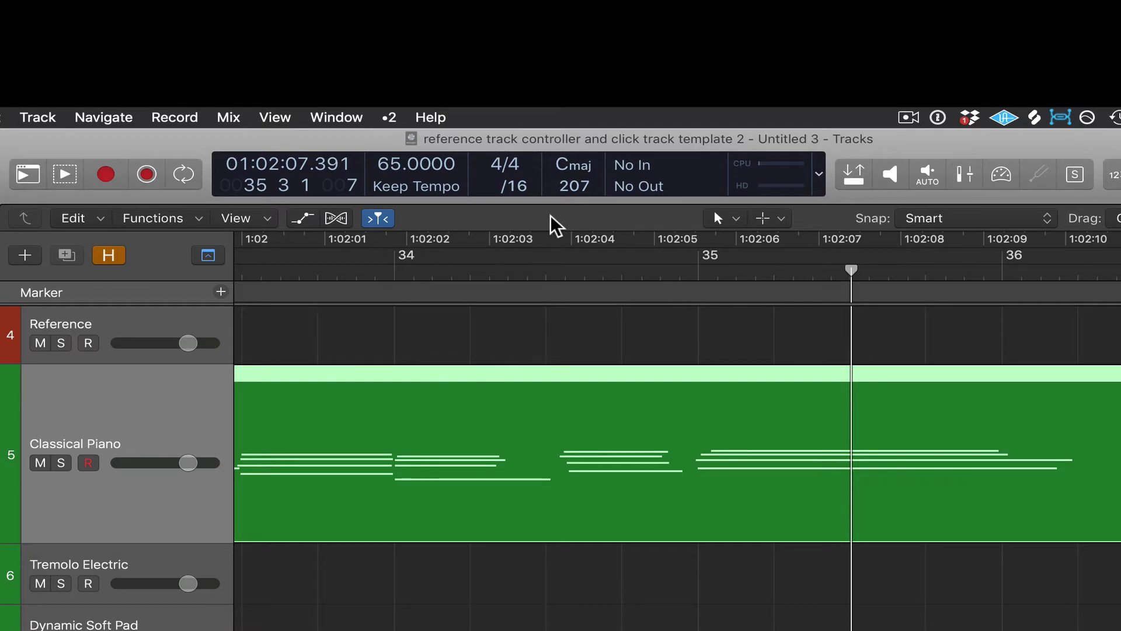
# Try grid divisions of /8, /12 and /24, and return the project's division to /16.
pyautogui.click(525, 191)
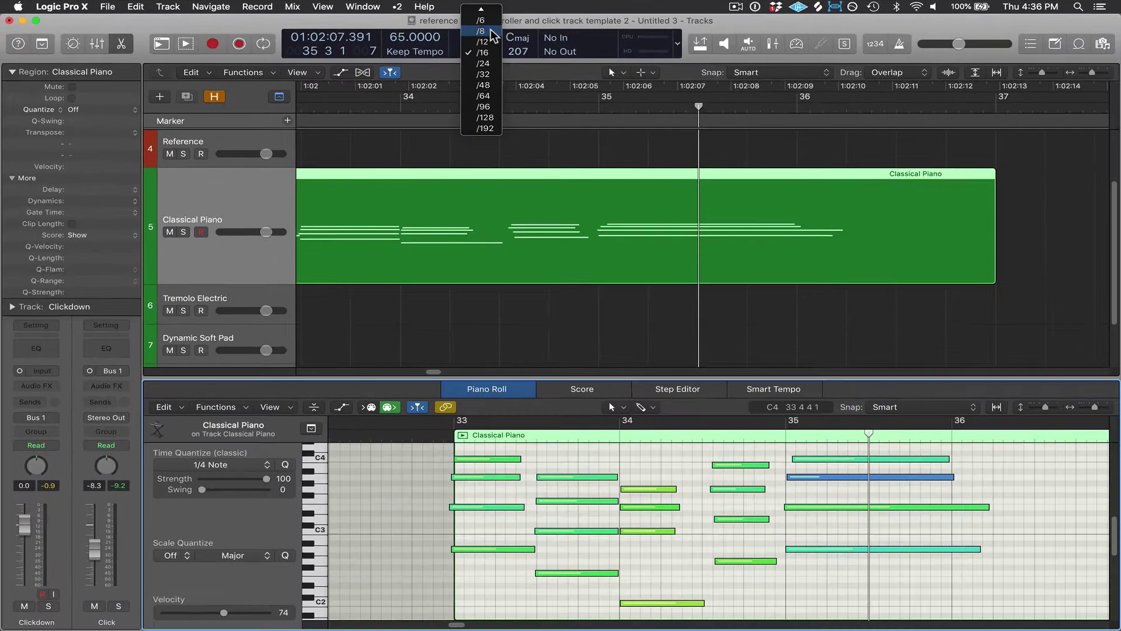
pyautogui.click(497, 71)
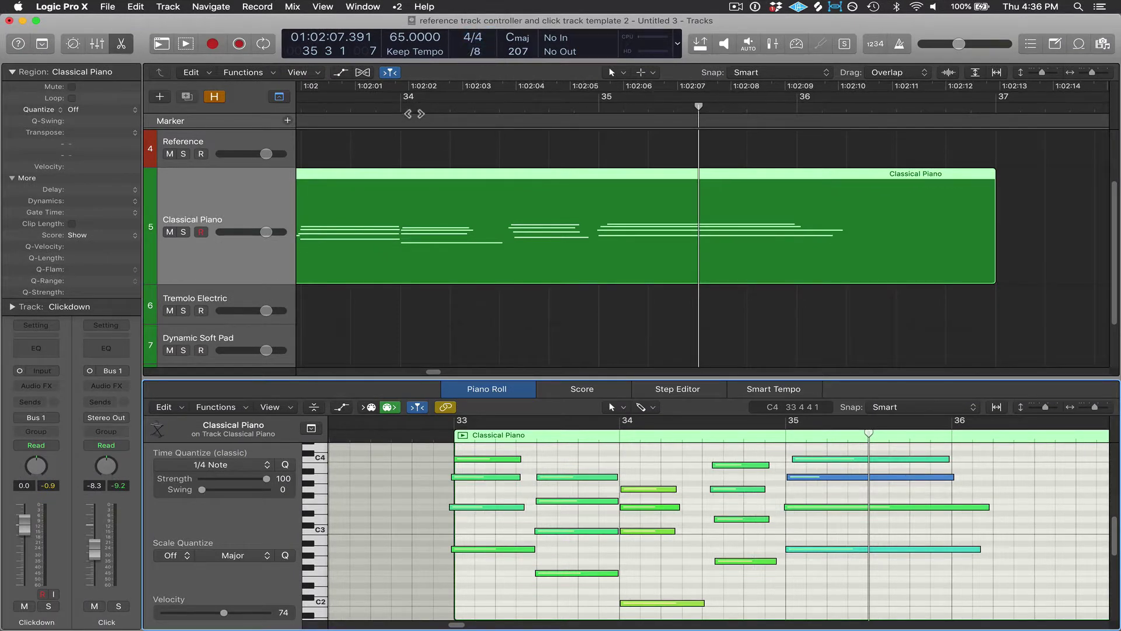
pyautogui.click(476, 52)
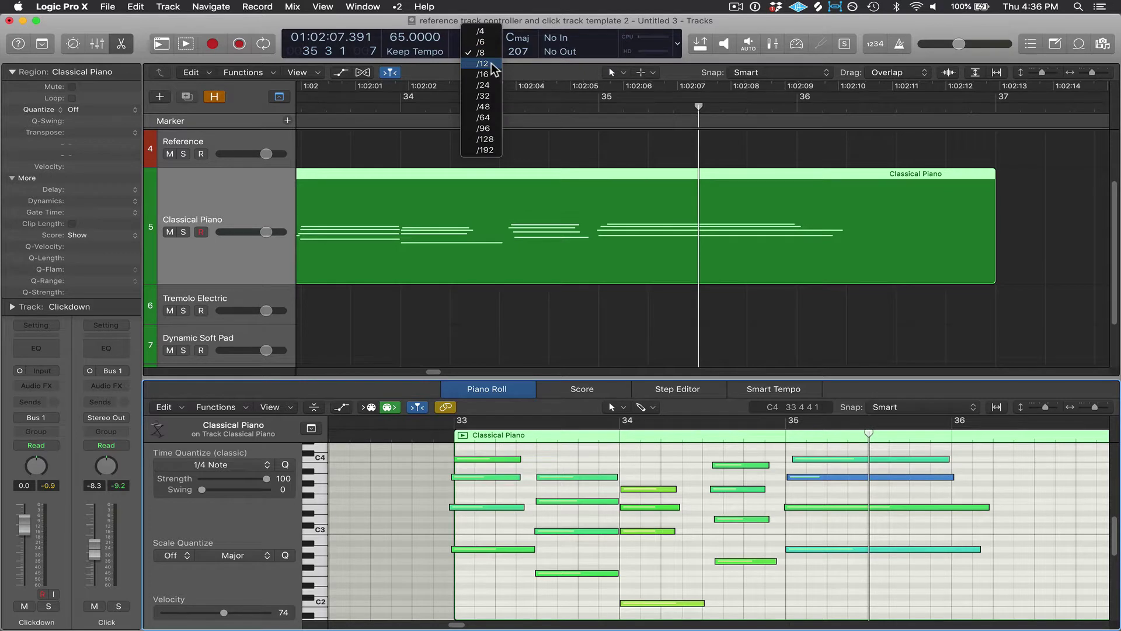
pyautogui.click(492, 65)
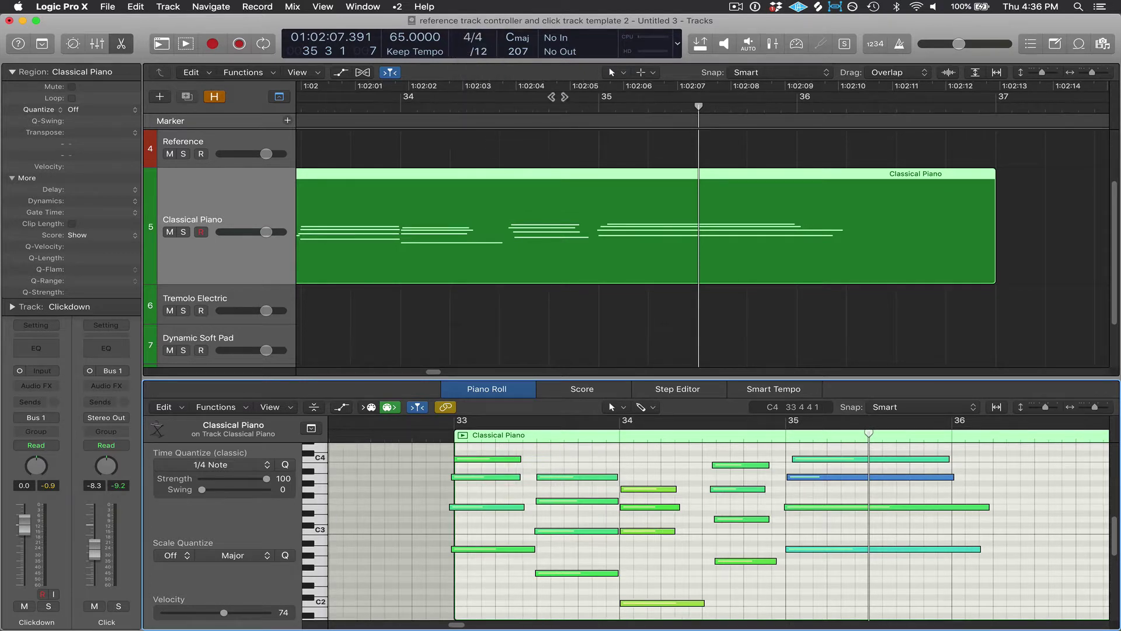
pyautogui.click(483, 53)
pyautogui.click(492, 75)
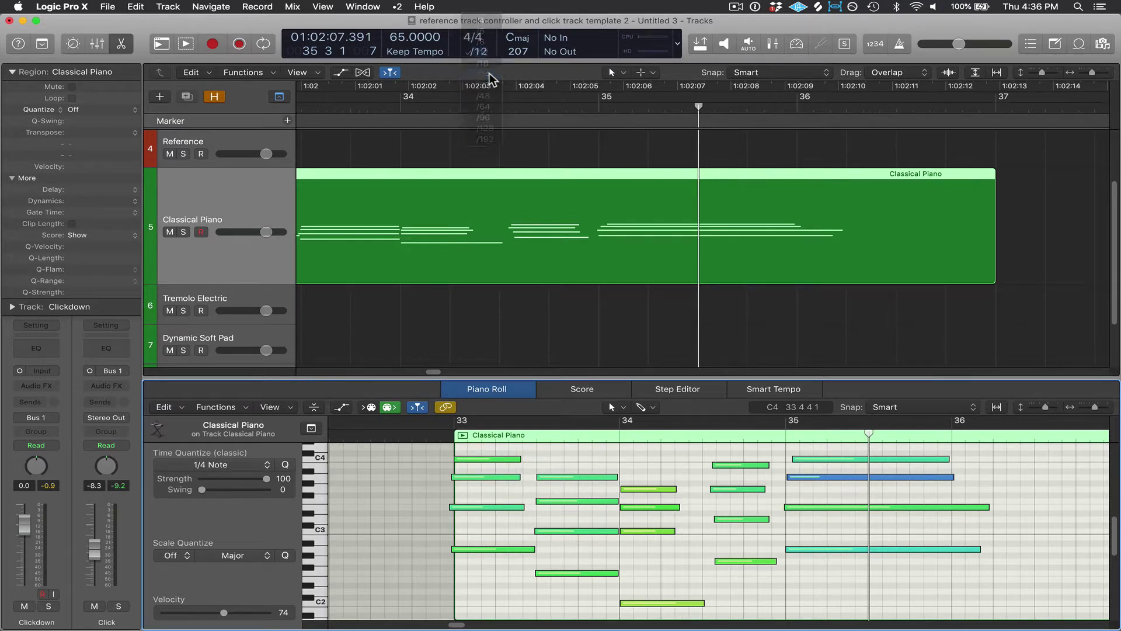
pyautogui.click(486, 53)
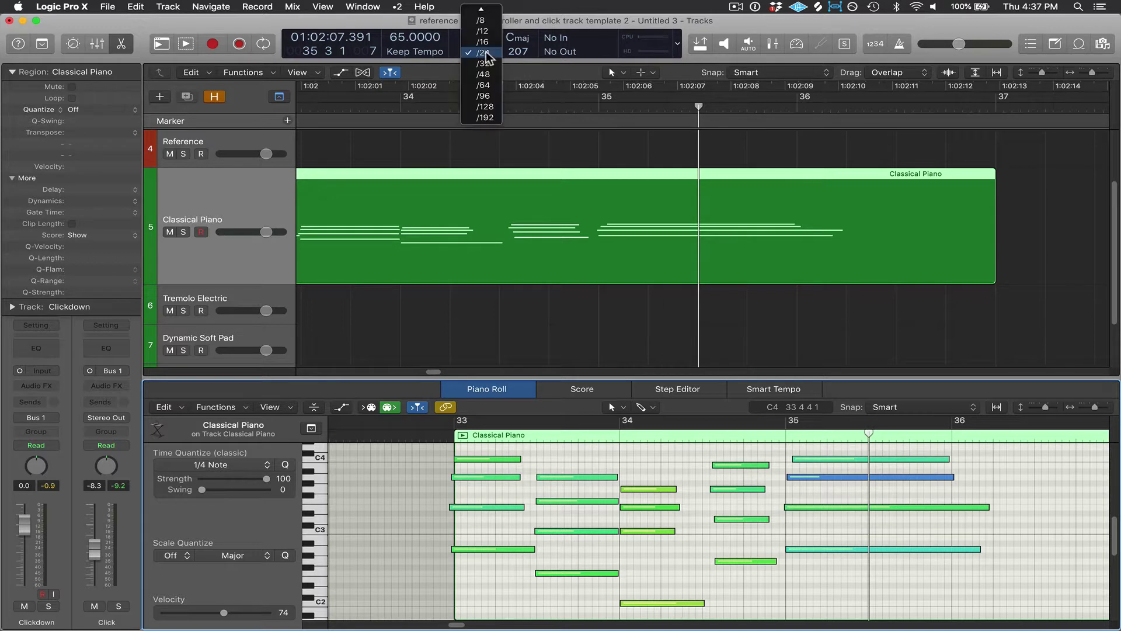
pyautogui.click(483, 41)
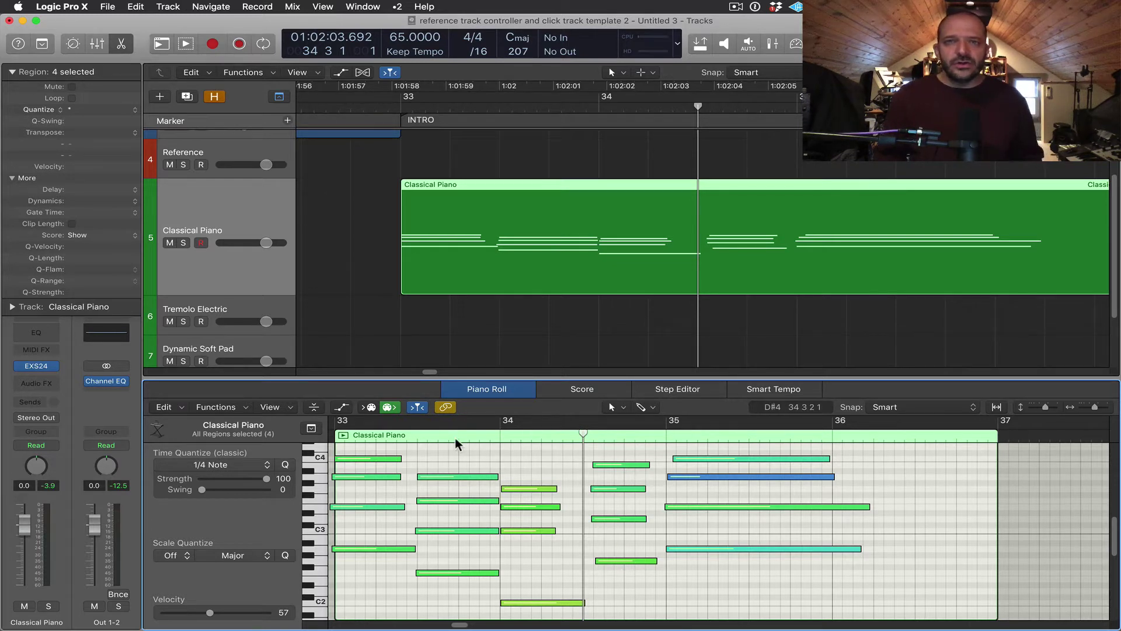
# Quantize the four-note chord midway through bar 34 to 1/4 Note and reduce its quantize strength to 71.
pyautogui.click(266, 468)
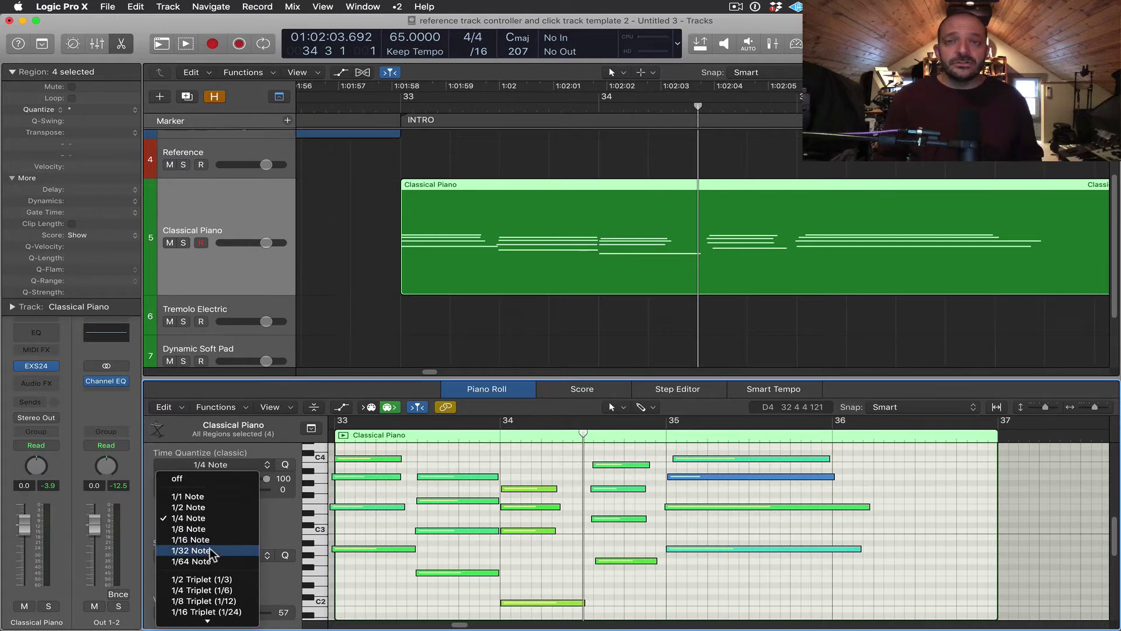
pyautogui.click(240, 520)
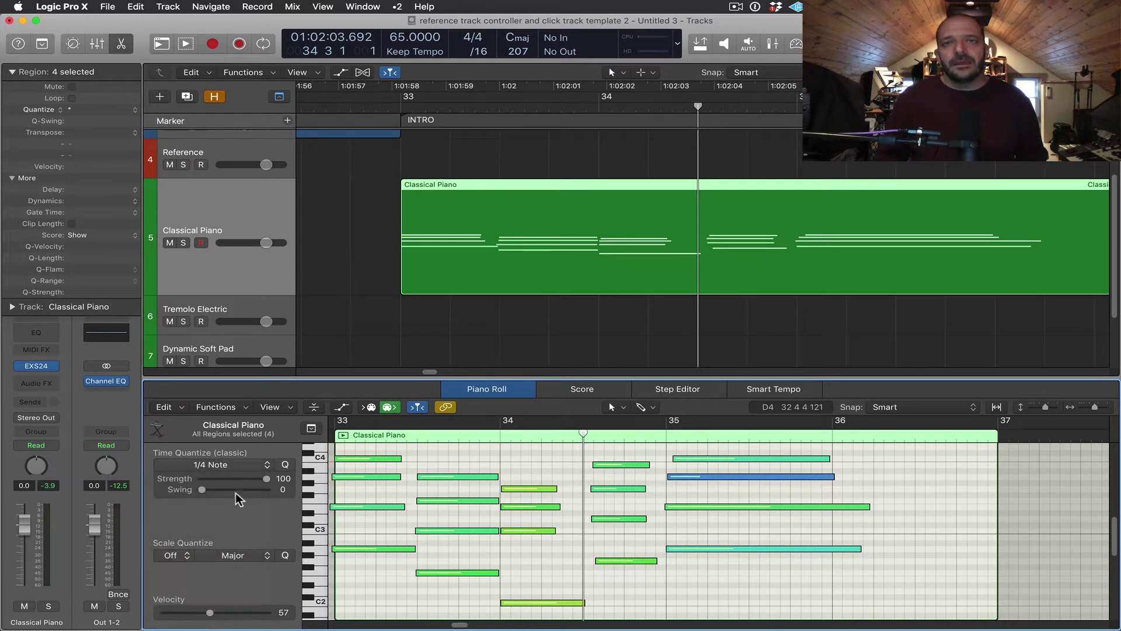
pyautogui.moveTo(629, 452); pyautogui.dragTo(606, 575)
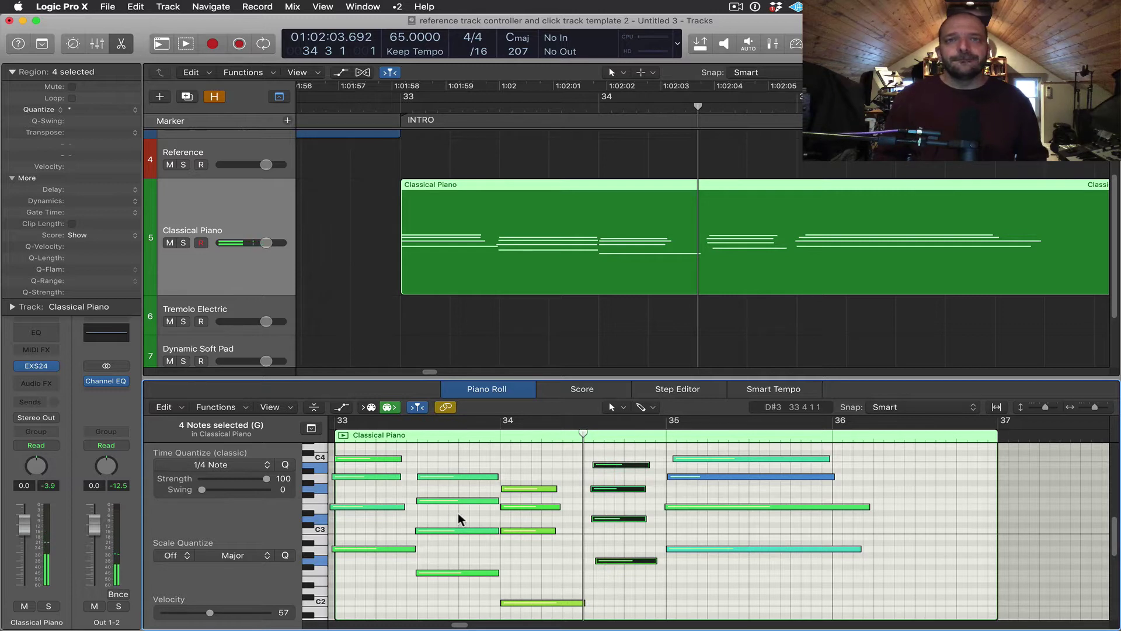
pyautogui.press('q')
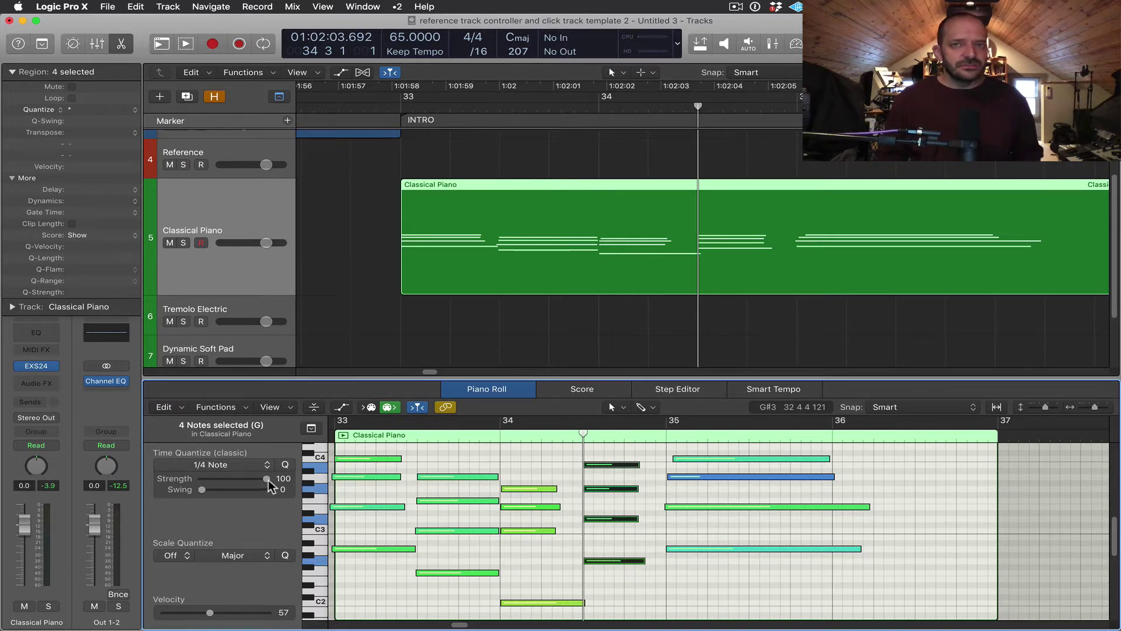
pyautogui.moveTo(266, 479)
pyautogui.mouseDown()
pyautogui.moveTo(193, 475)
pyautogui.moveTo(272, 489)
pyautogui.moveTo(176, 468)
pyautogui.moveTo(244, 482)
pyautogui.mouseUp()
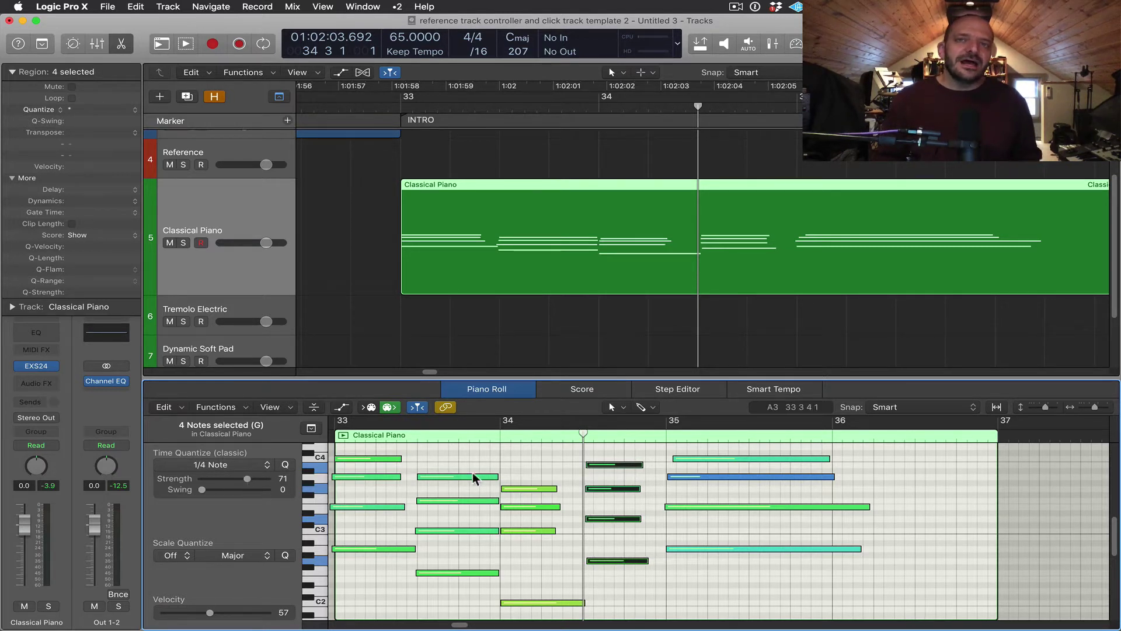
pyautogui.click(651, 478)
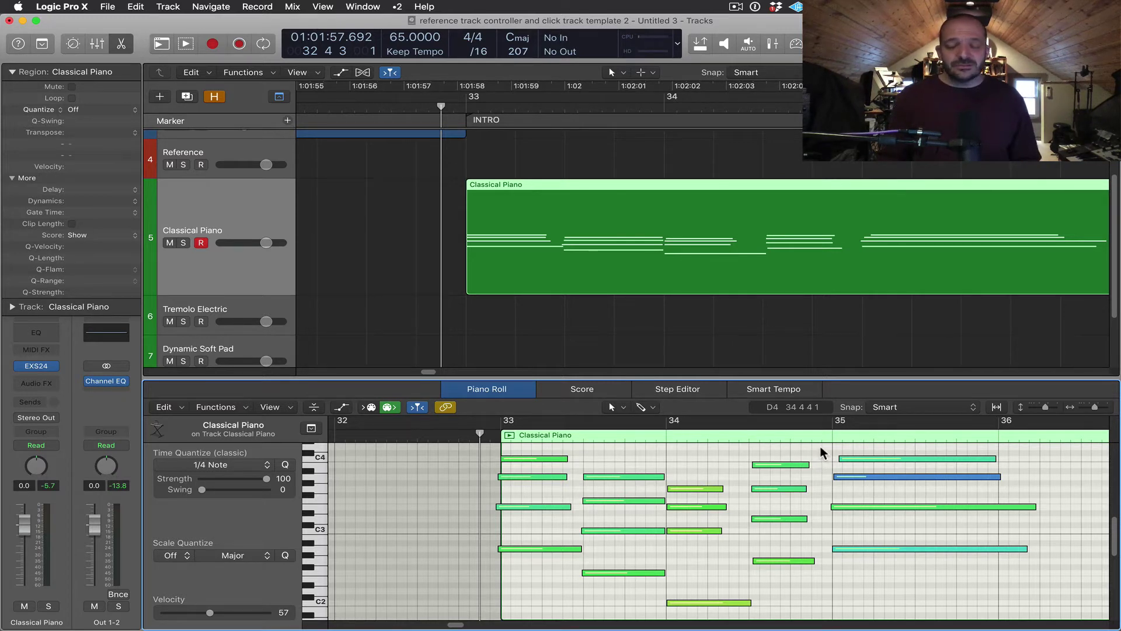
# Select the chord midway through bar 34 again, lower its quantize strength, and deselect the notes.
pyautogui.moveTo(820, 448); pyautogui.dragTo(769, 570)
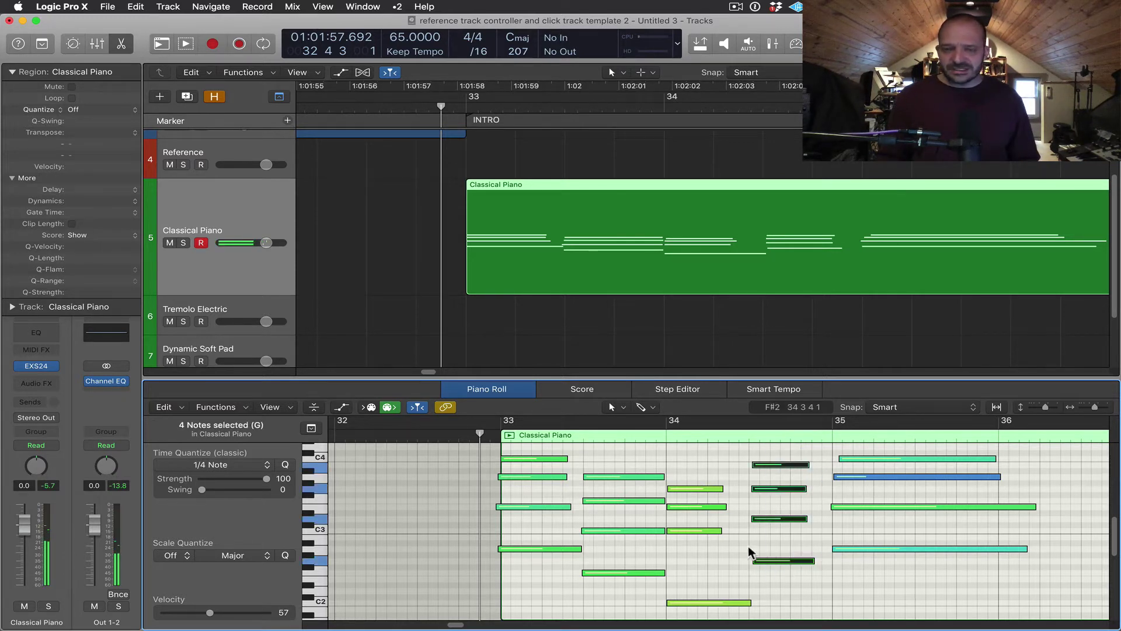
pyautogui.click(267, 479)
pyautogui.moveTo(268, 479); pyautogui.dragTo(178, 478)
pyautogui.click(730, 464)
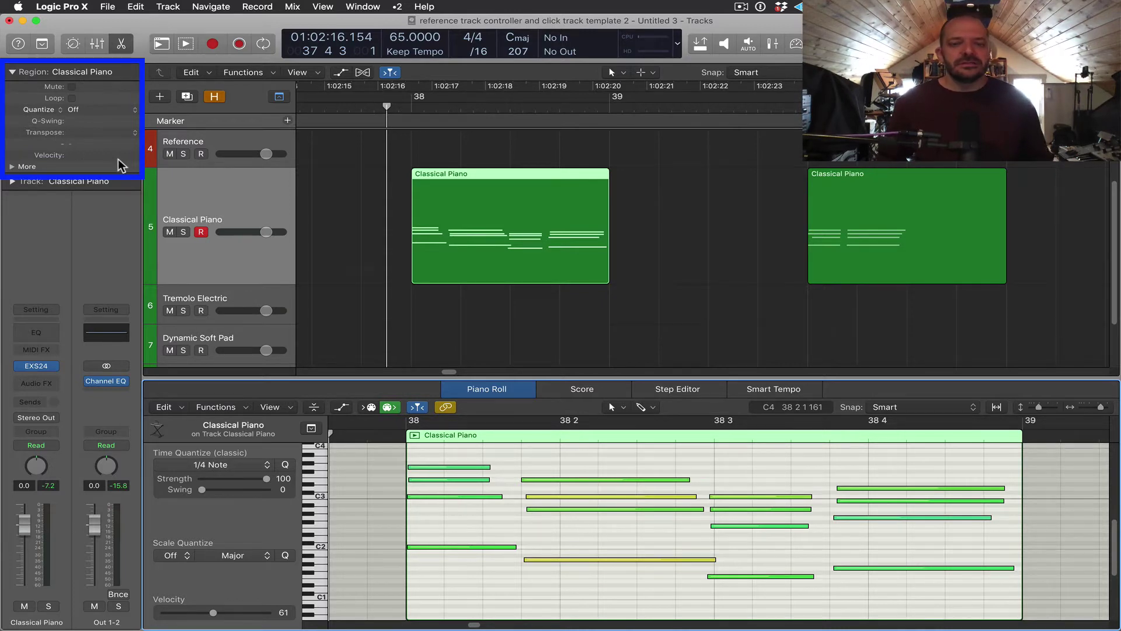
# Play the Classical Piano region at bar 38 and set its region quantize to 1/16 Note with a Q-Strength of 65.
pyautogui.press('space')
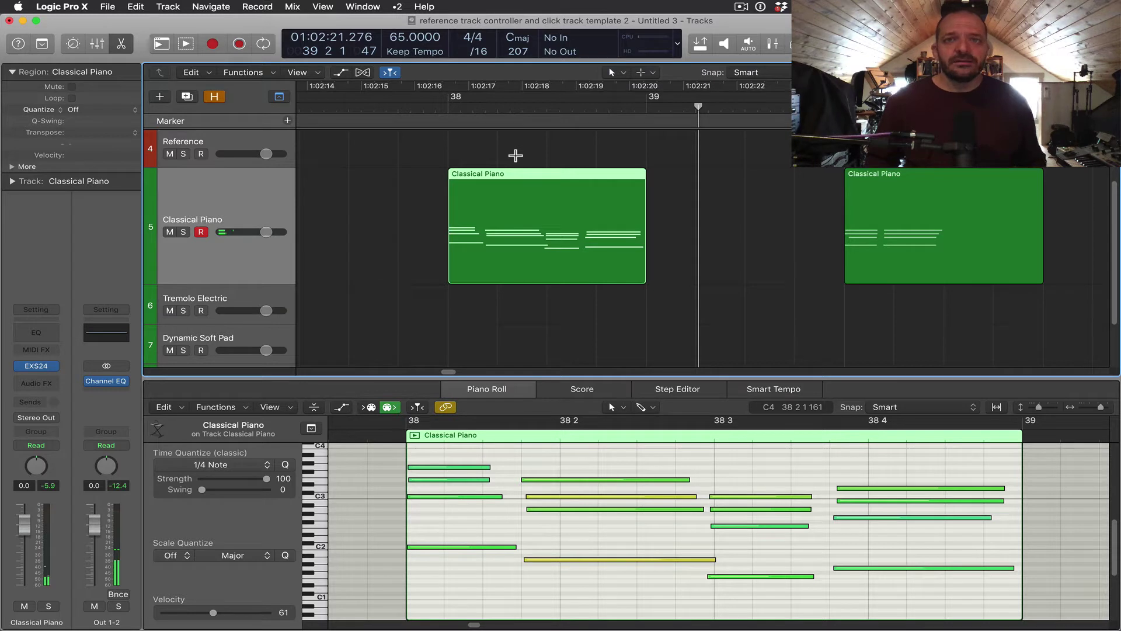
pyautogui.click(83, 108)
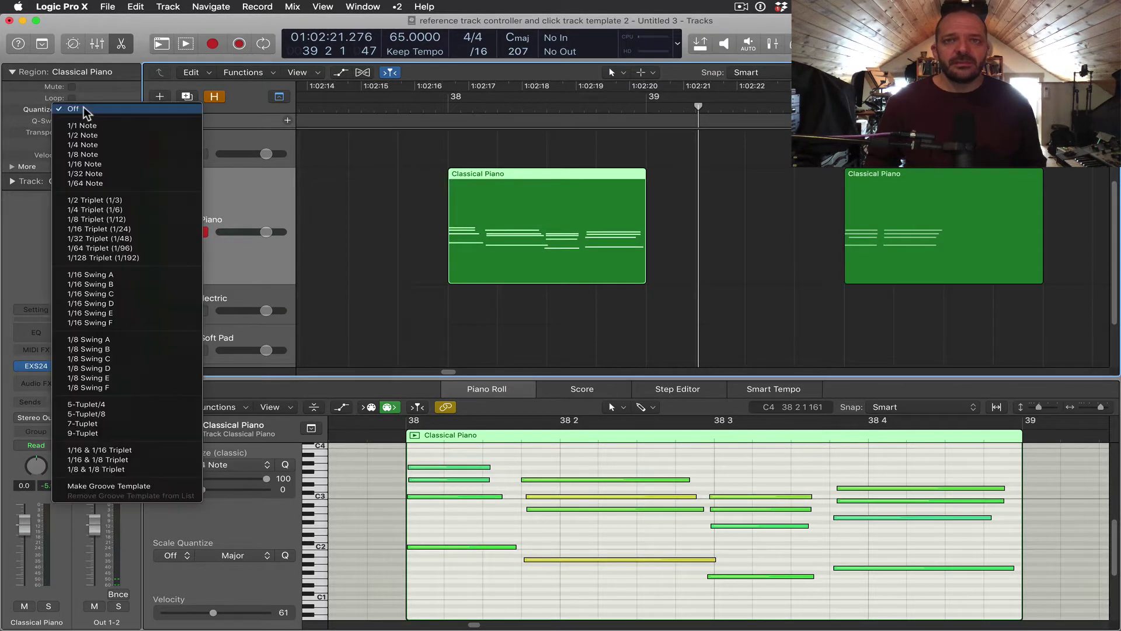
pyautogui.click(105, 163)
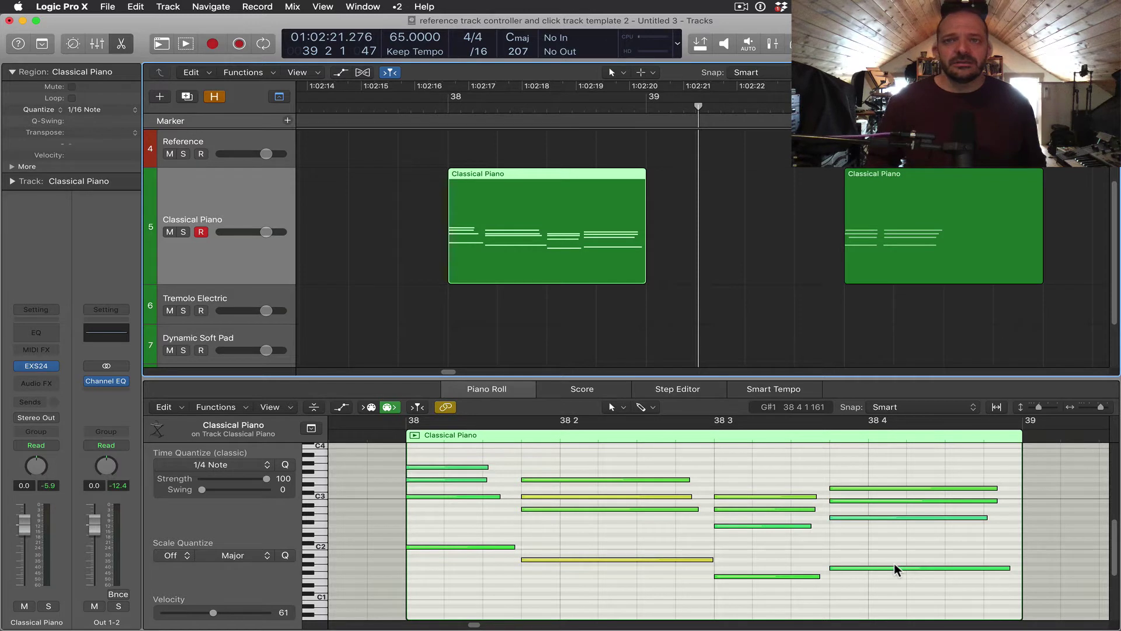
pyautogui.click(12, 167)
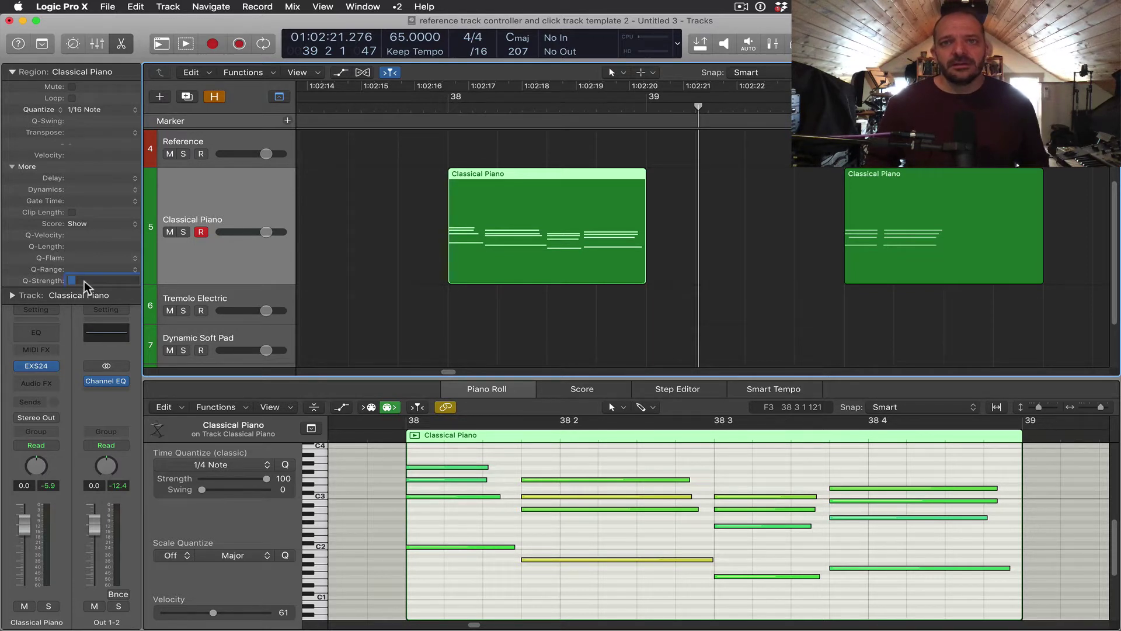
pyautogui.write('65')
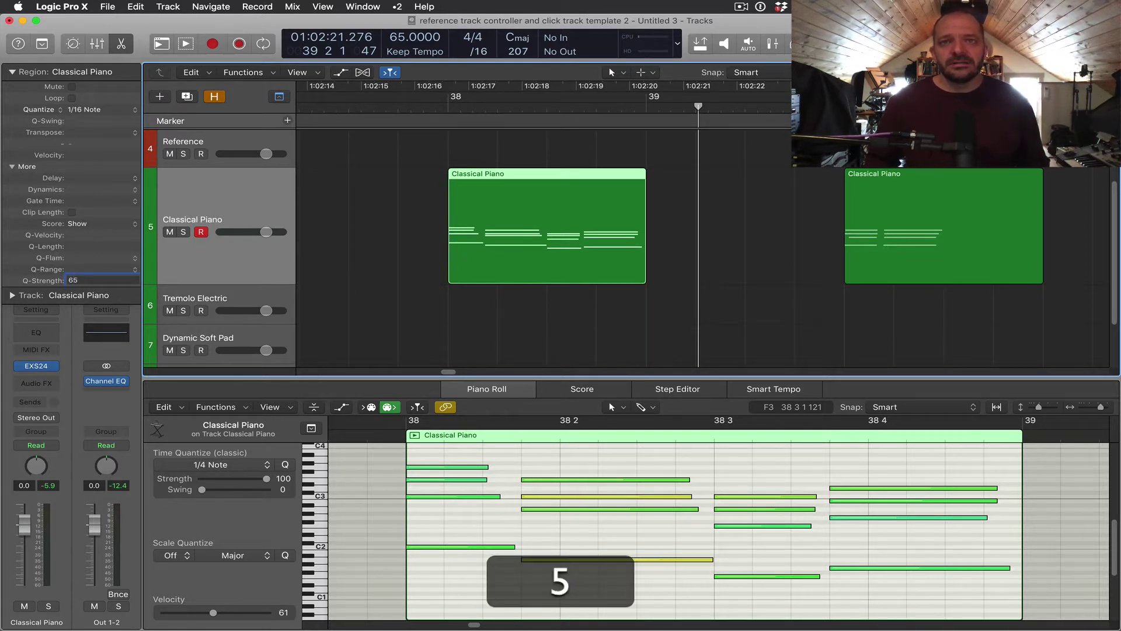
pyautogui.press('Return')
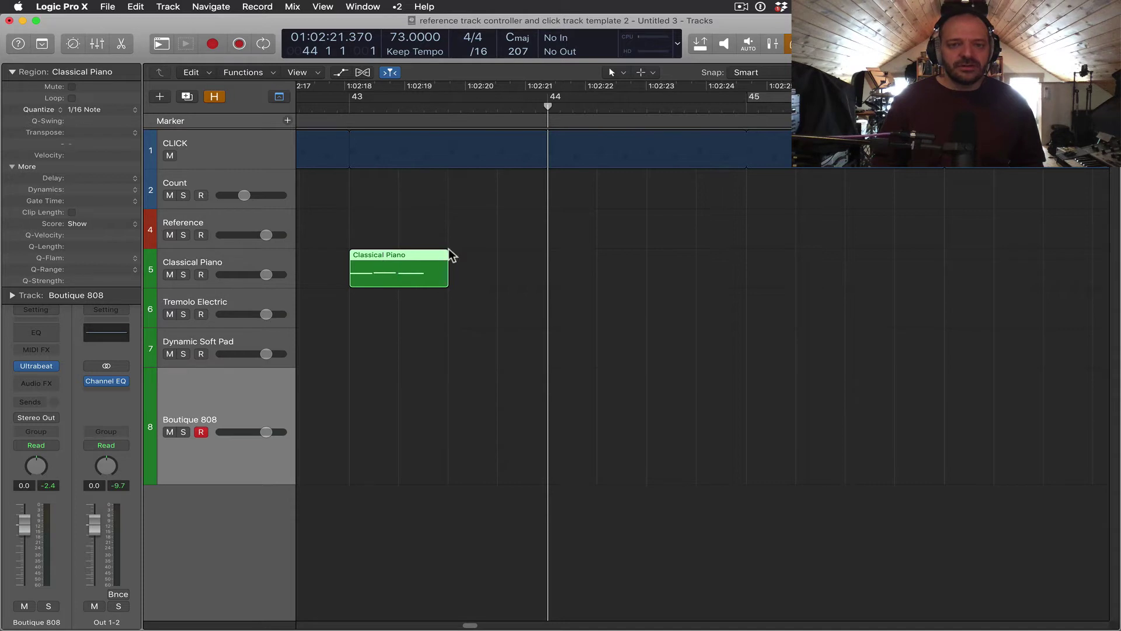
# Set the MIDI Defaults quantize for the Boutique 808 track to 1/16 Note with no region selected.
pyautogui.click(528, 263)
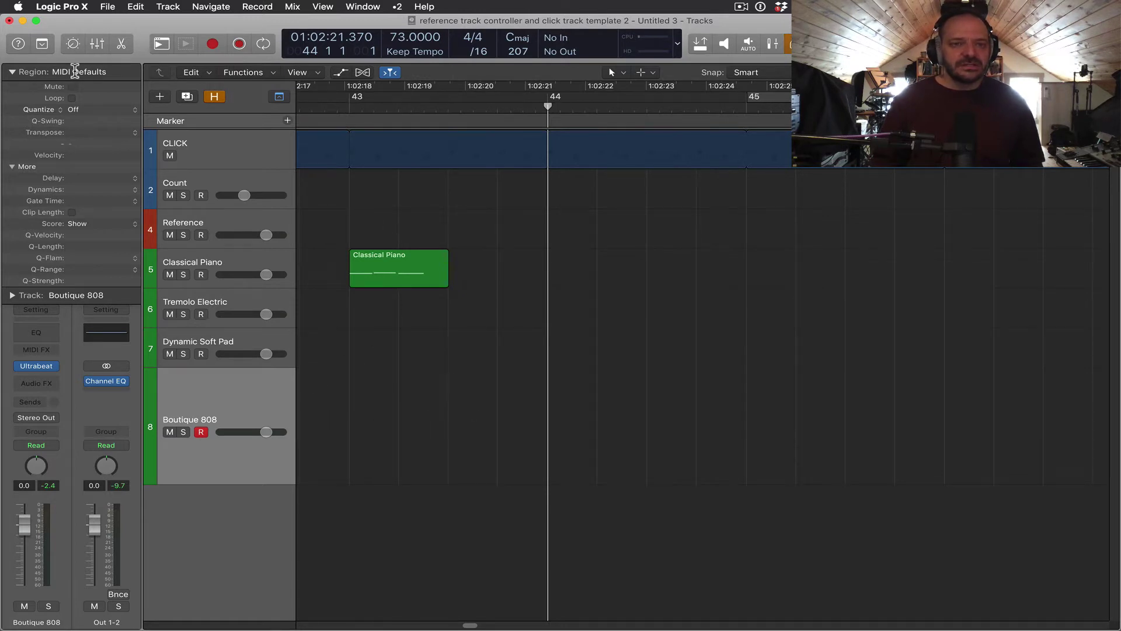
pyautogui.click(97, 109)
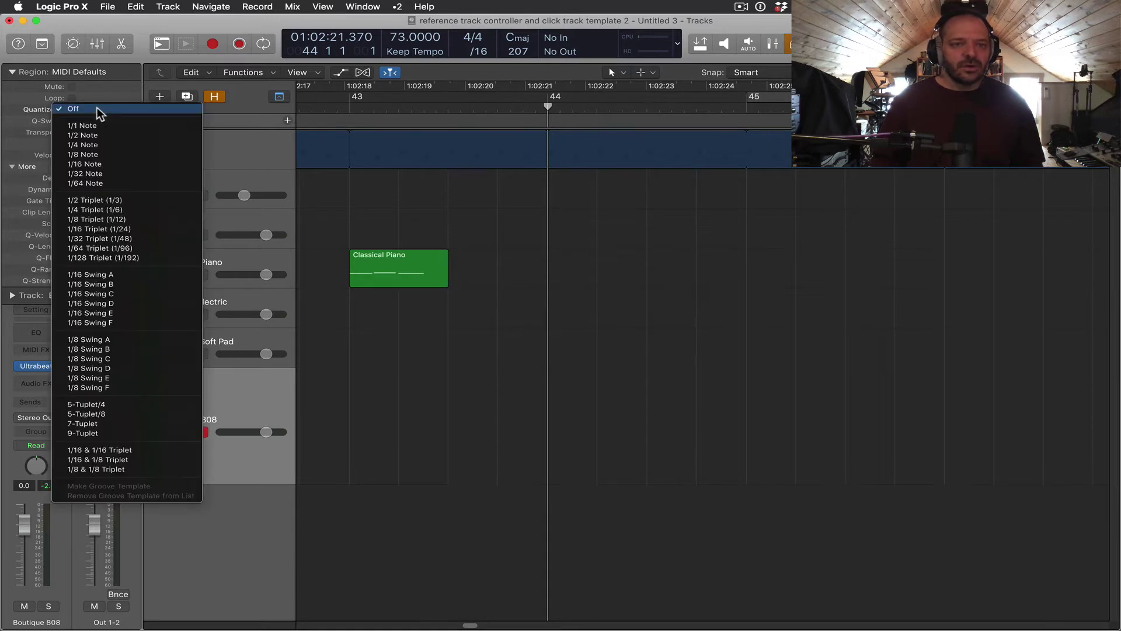
pyautogui.click(118, 164)
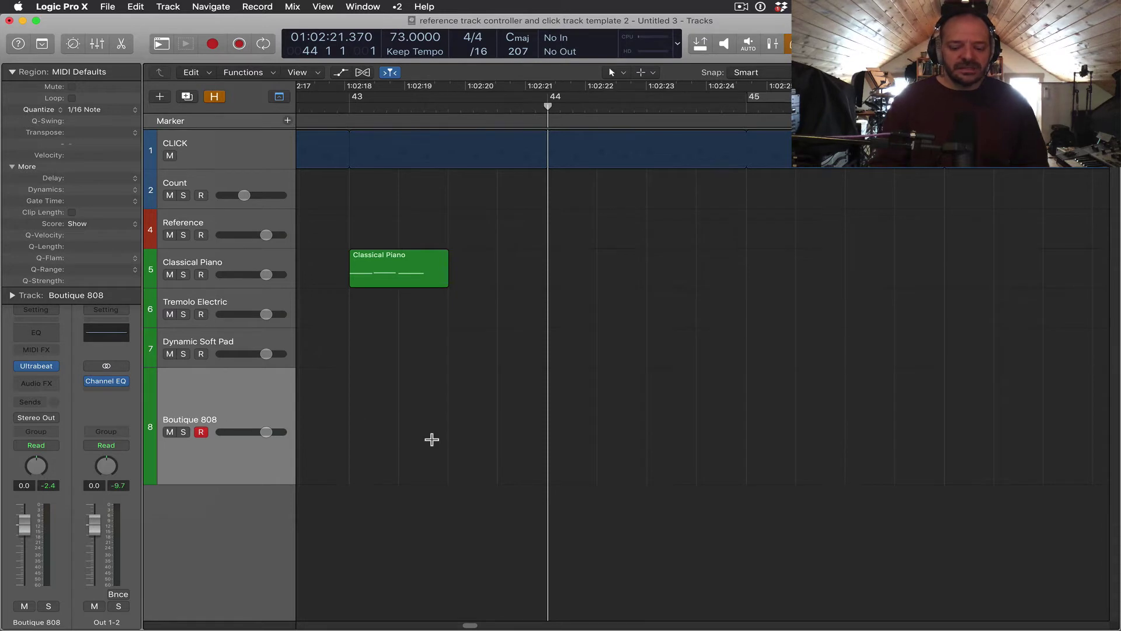
# Play a drum part on the Boutique 808 track from bar 44 without recording and retrieve it with Capture Recording.
pyautogui.press('space')
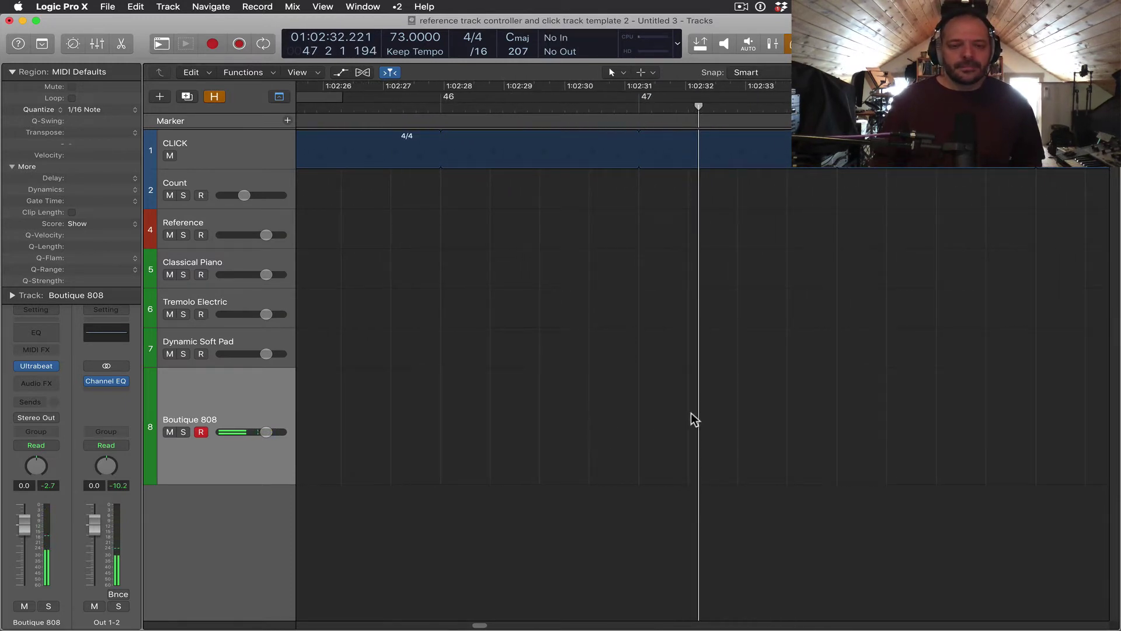
pyautogui.hscroll(-5, 763, 397)
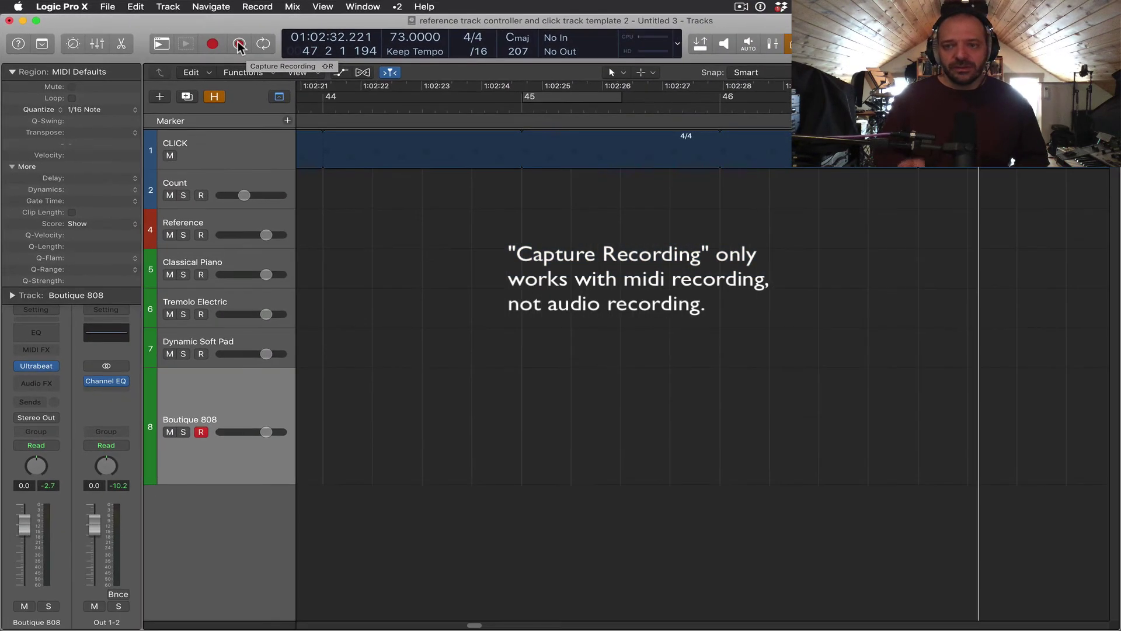
pyautogui.click(239, 45)
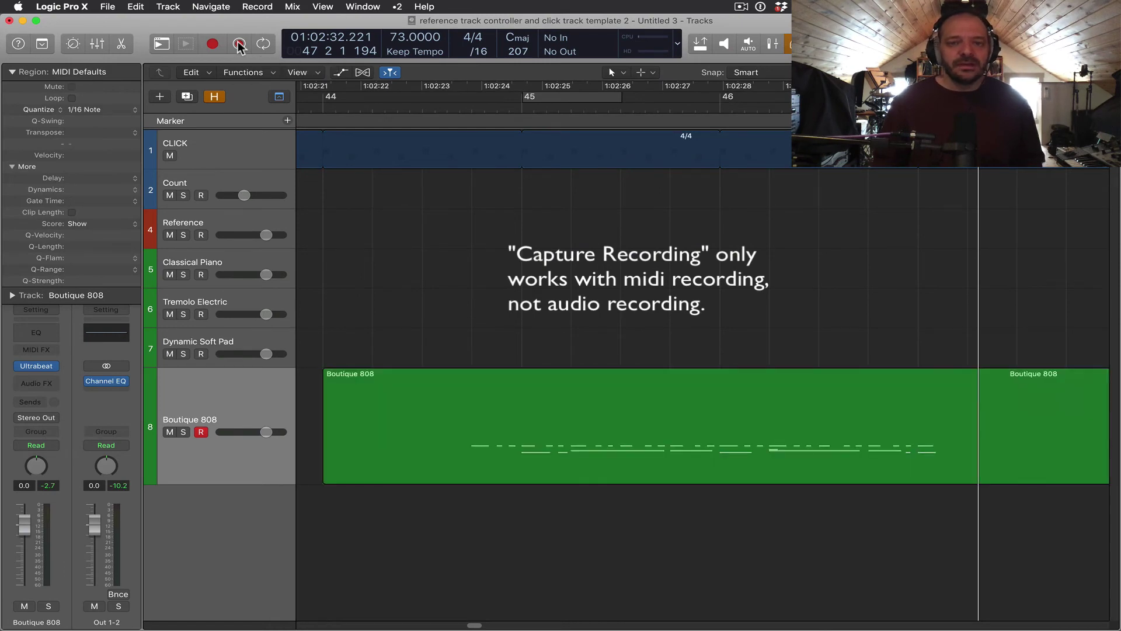
# Open the Boutique 808 region for note editing, turn its quantize Off, and play back the unquantized performance.
pyautogui.doubleClick(493, 383)
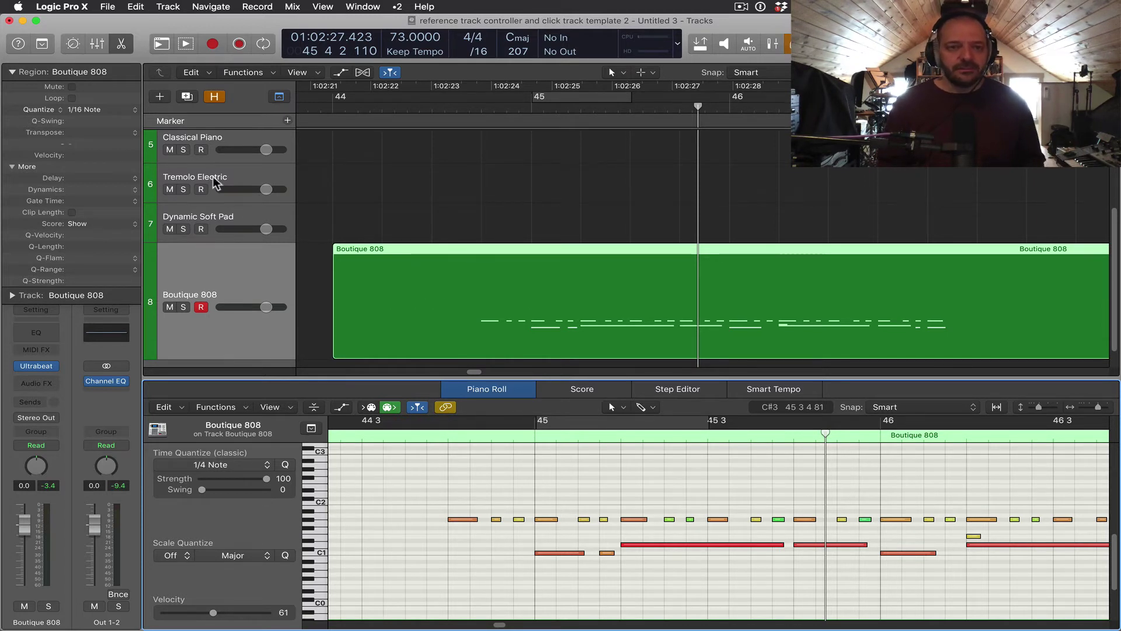
pyautogui.click(117, 111)
pyautogui.click(73, 53)
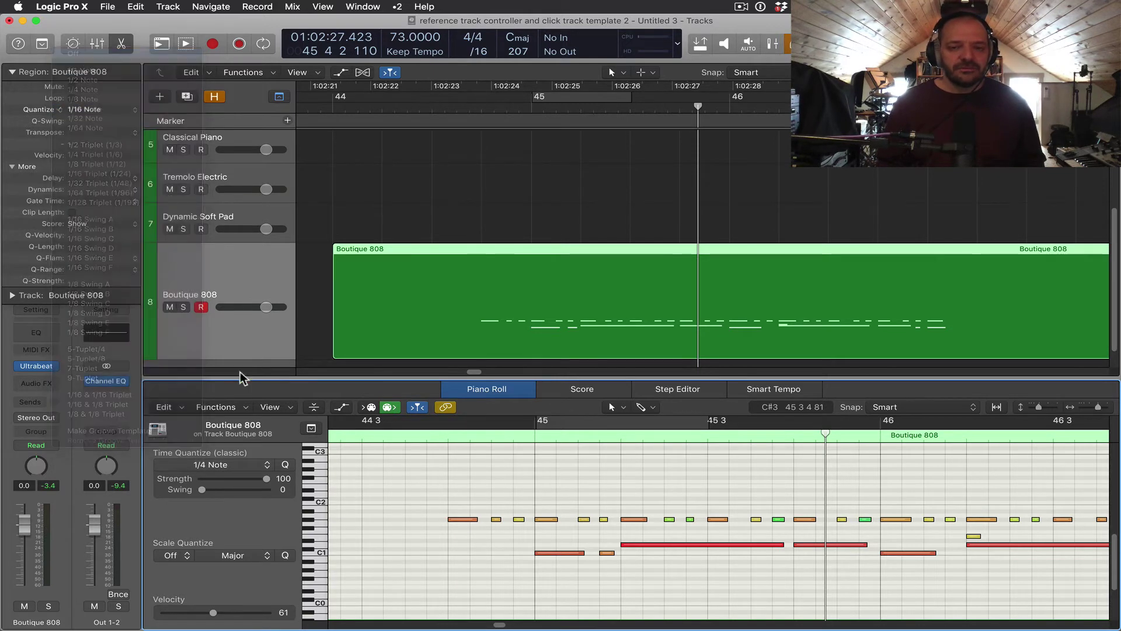
pyautogui.press('space')
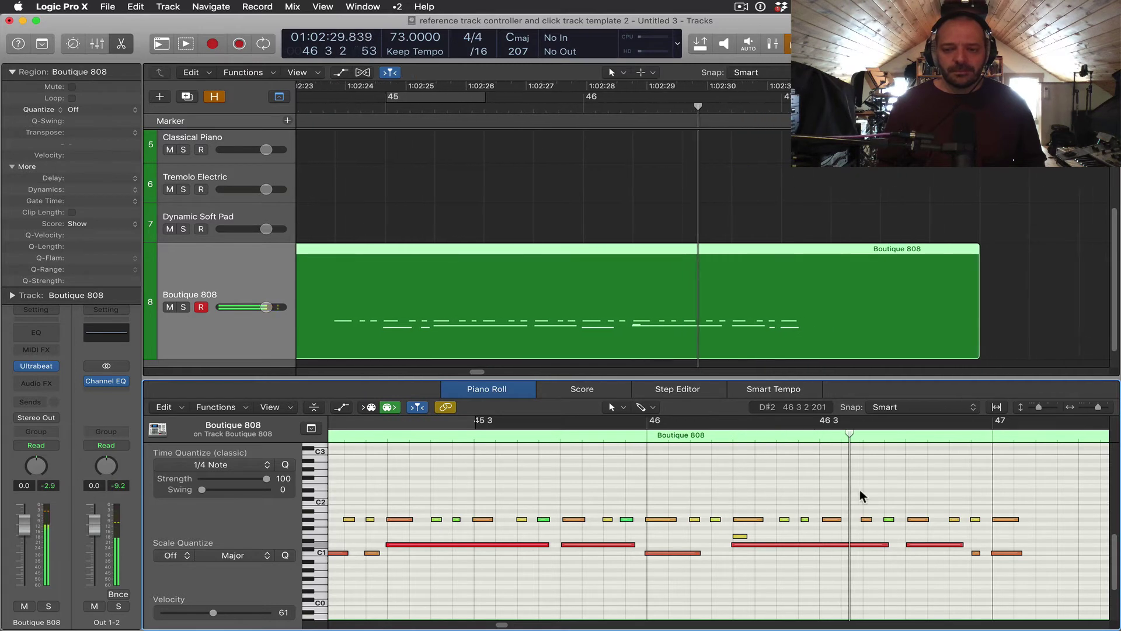
pyautogui.press('space')
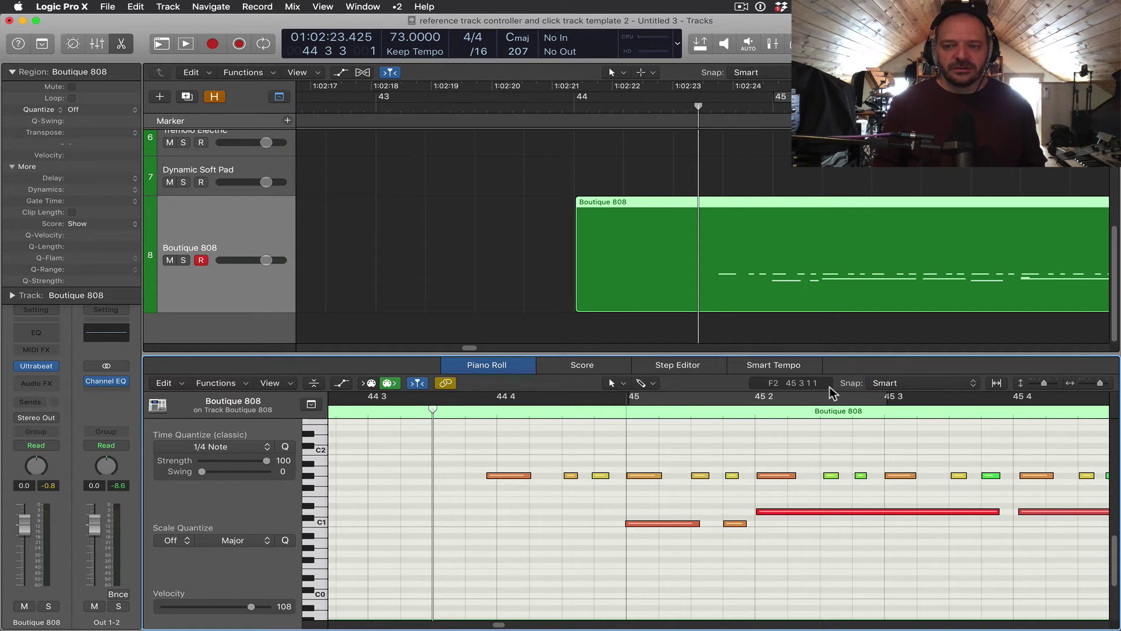
# Set the Piano Roll snap to 1/16 and try moving the first G#1 note onto the grid line at 44 4.
pyautogui.click(917, 386)
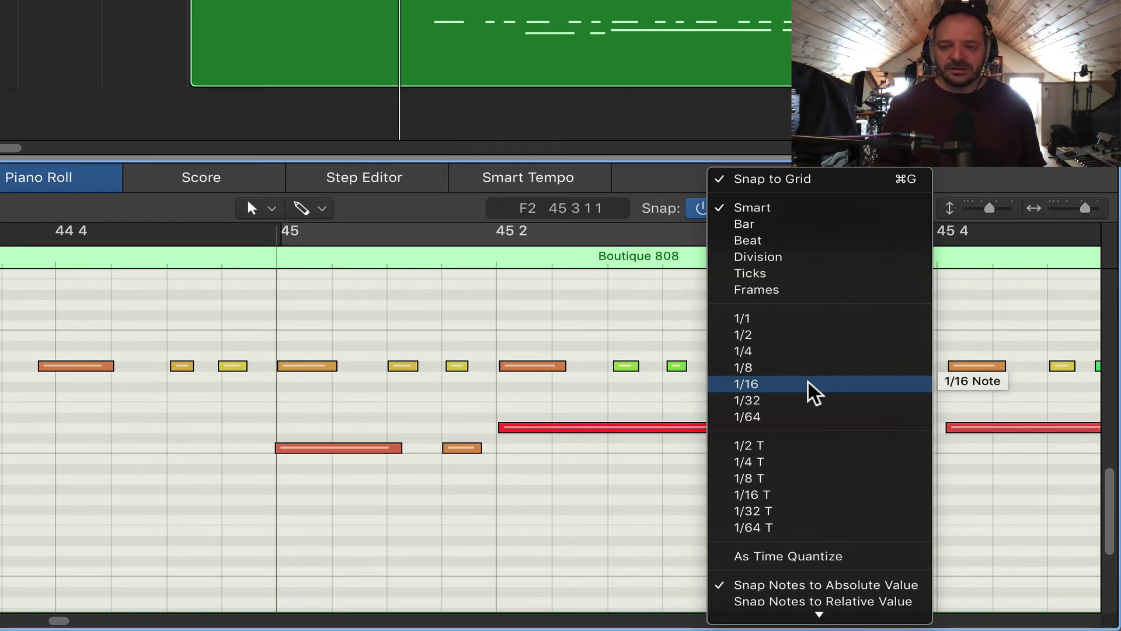
pyautogui.click(815, 392)
pyautogui.click(771, 210)
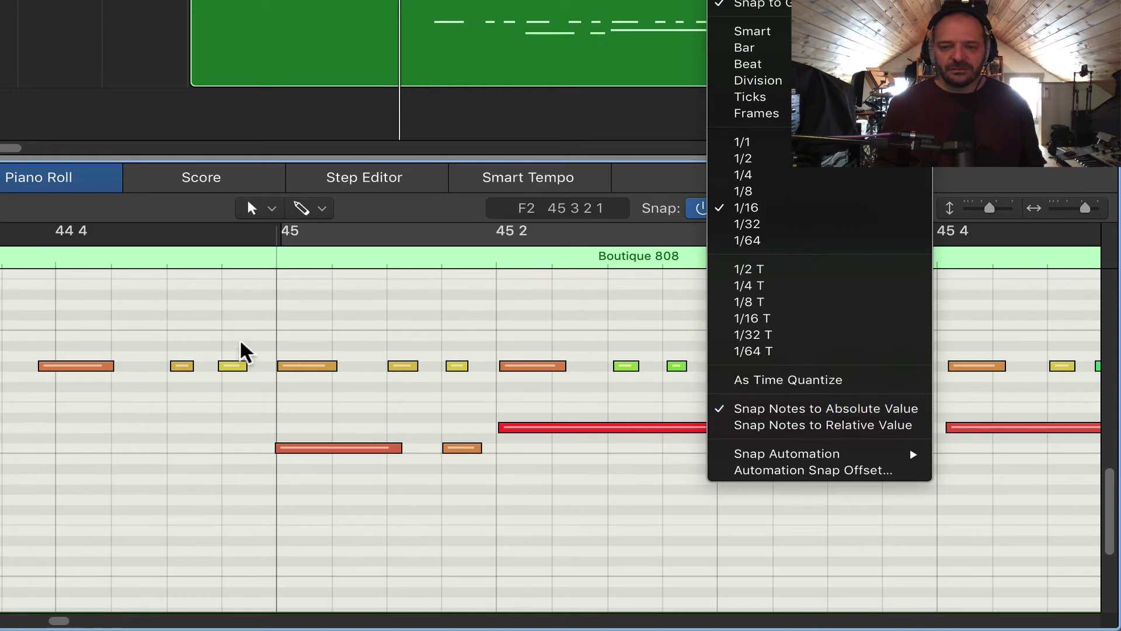
pyautogui.click(222, 292)
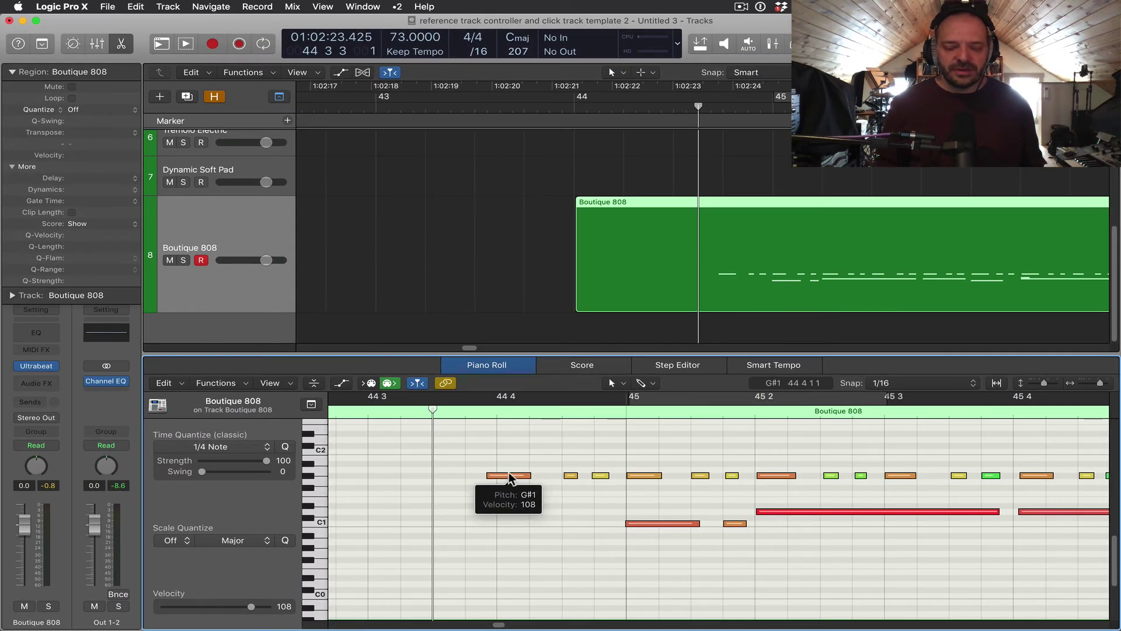
pyautogui.moveTo(510, 483)
pyautogui.mouseDown()
pyautogui.moveTo(461, 499)
pyautogui.moveTo(516, 504)
pyautogui.moveTo(515, 477)
pyautogui.mouseUp()
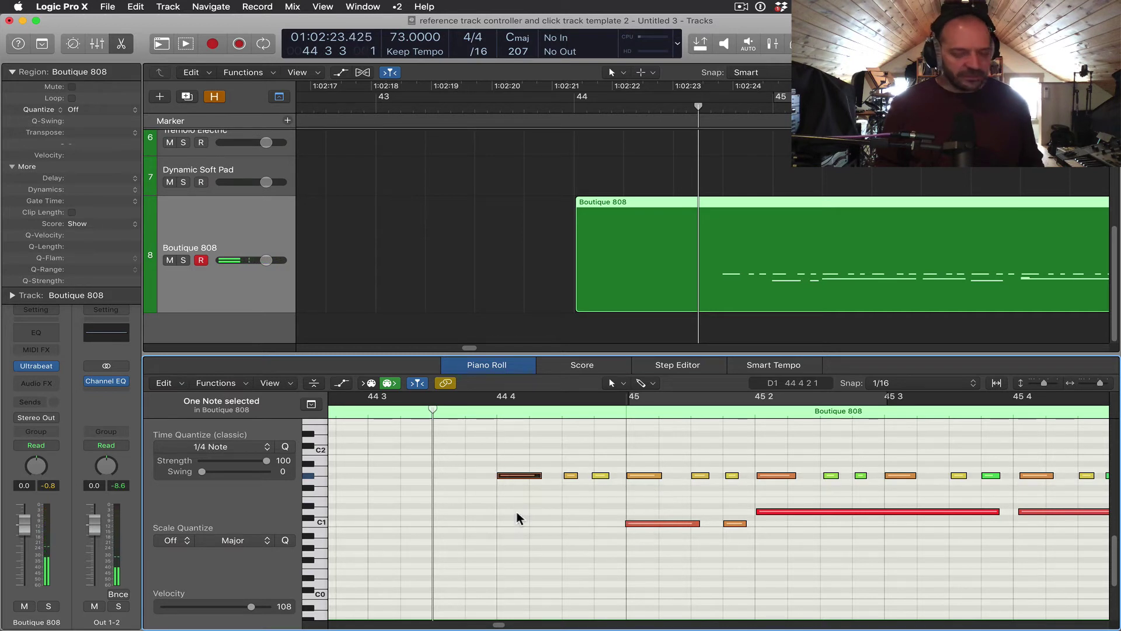
pyautogui.press('q')
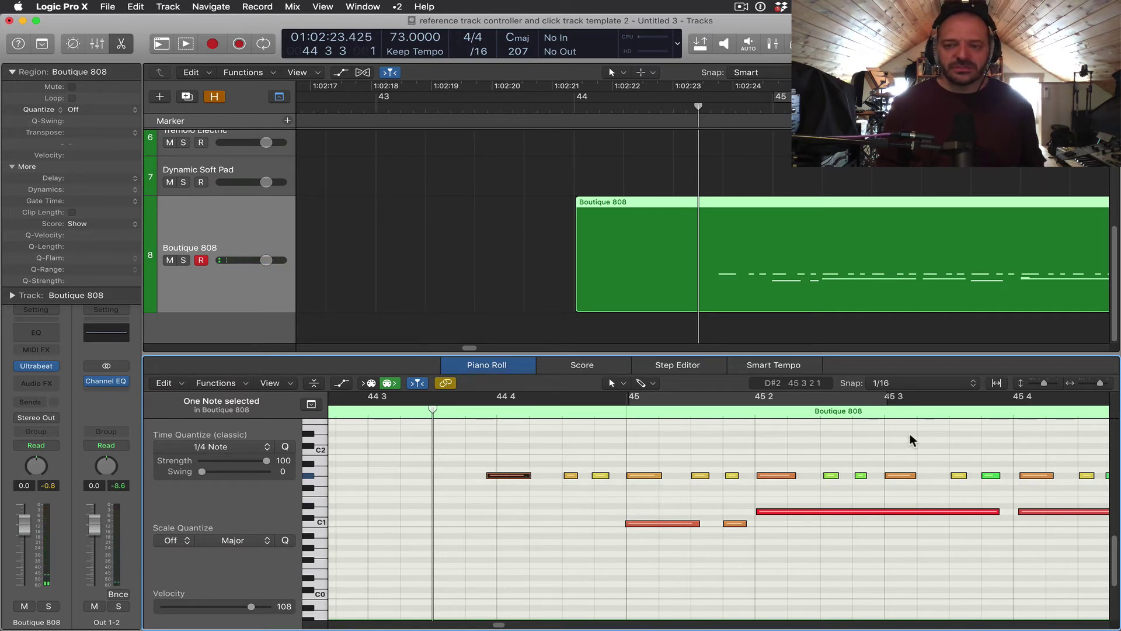
# Set the Piano Roll snap back to Smart and shift the first G#1 note slightly in time near 44 4.
pyautogui.click(920, 385)
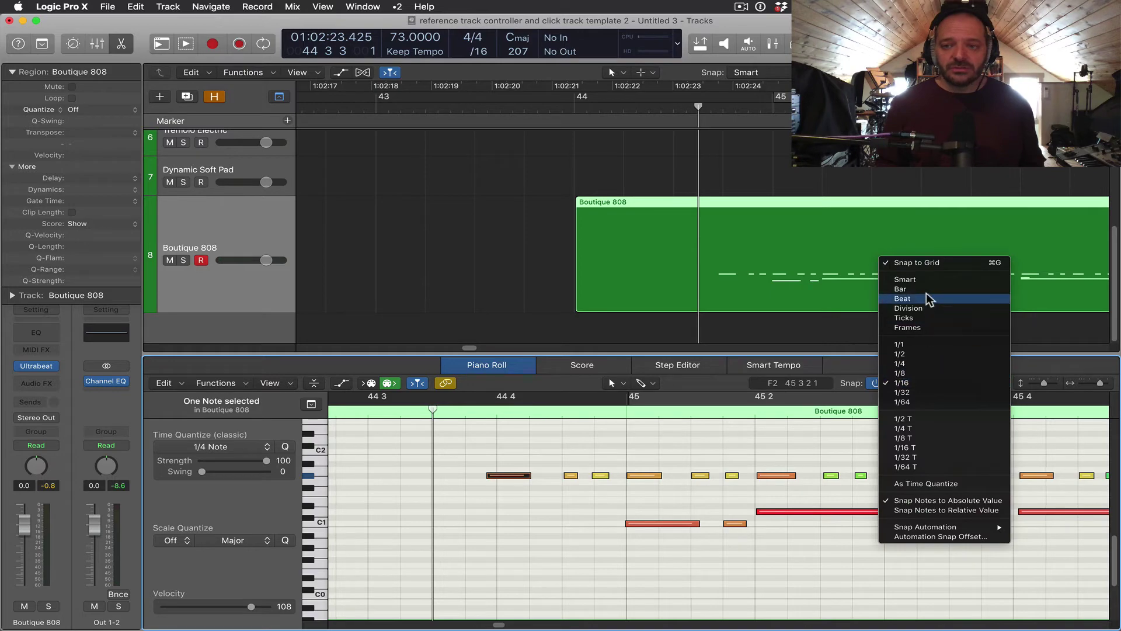
pyautogui.click(977, 280)
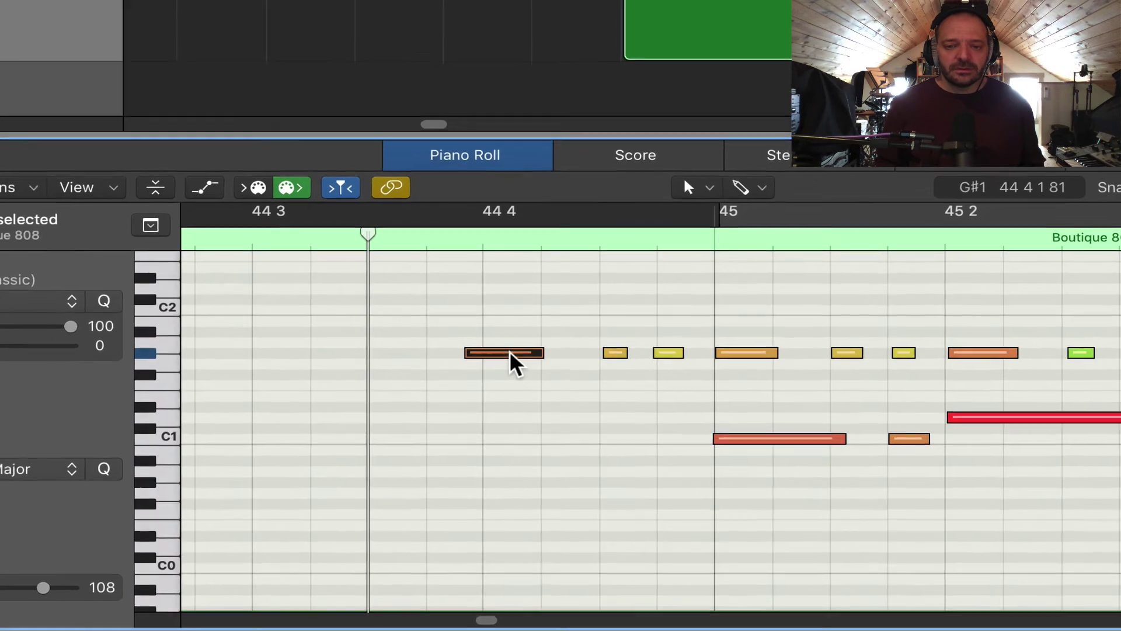
pyautogui.moveTo(509, 456); pyautogui.dragTo(515, 456)
pyautogui.moveTo(512, 345)
pyautogui.mouseDown()
pyautogui.moveTo(401, 344)
pyautogui.moveTo(520, 344)
pyautogui.mouseUp()
pyautogui.moveTo(498, 344)
pyautogui.mouseDown()
pyautogui.moveTo(456, 344)
pyautogui.moveTo(532, 344)
pyautogui.moveTo(503, 345)
pyautogui.mouseUp()
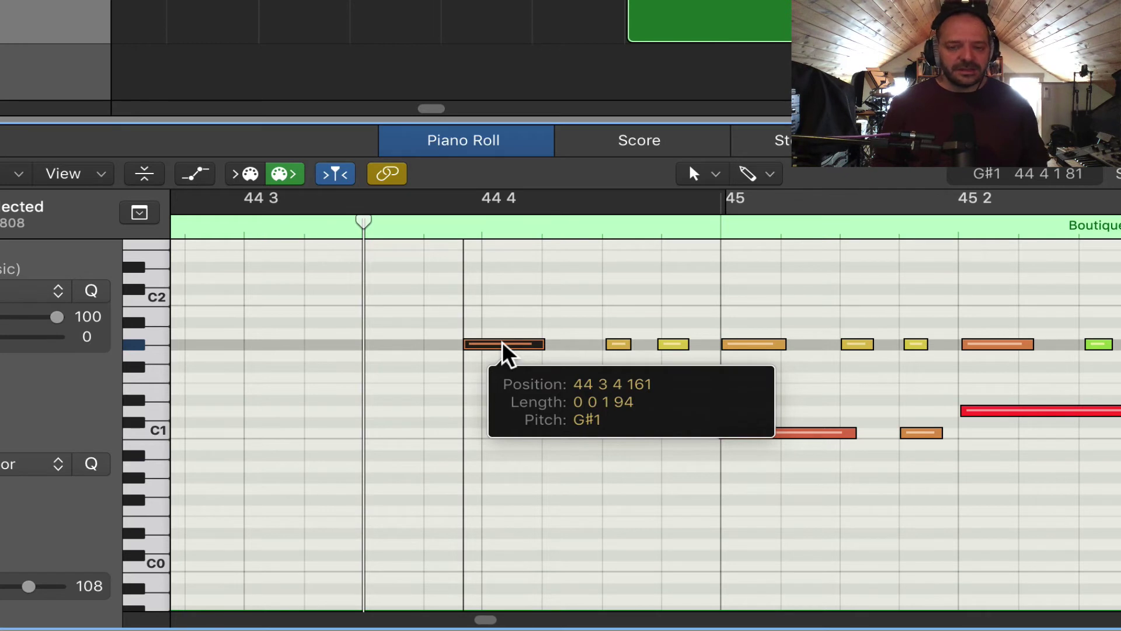
pyautogui.moveTo(506, 353); pyautogui.dragTo(506, 357)
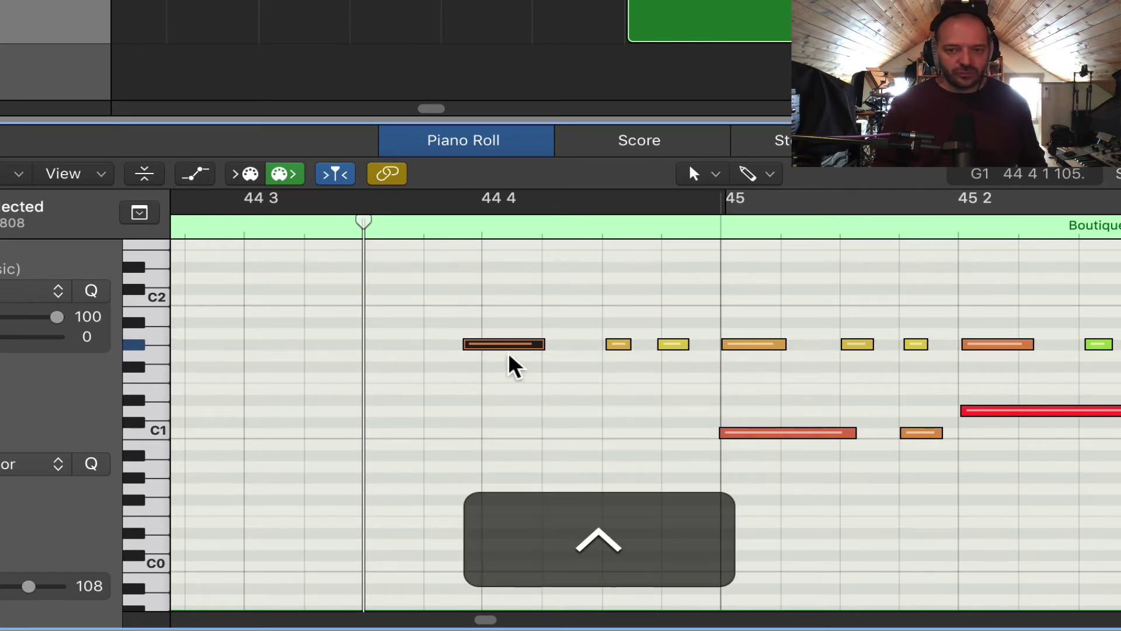
# Move the first G#1 note near 44 4 in fine increments using the temporary snap override.
pyautogui.keyDown('ctrl'); pyautogui.click(492, 344); pyautogui.keyUp('ctrl')
pyautogui.click(491, 343)
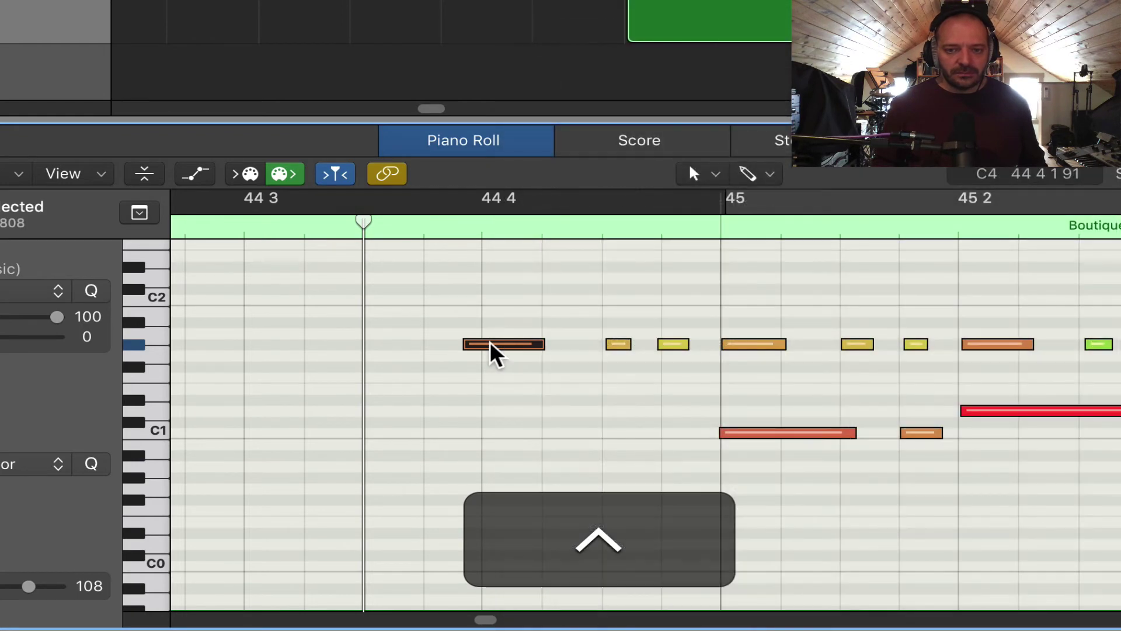
pyautogui.moveTo(490, 343)
pyautogui.mouseDown()
pyautogui.moveTo(545, 343)
pyautogui.moveTo(442, 344)
pyautogui.moveTo(525, 344)
pyautogui.moveTo(505, 344)
pyautogui.mouseUp()
pyautogui.click(524, 376)
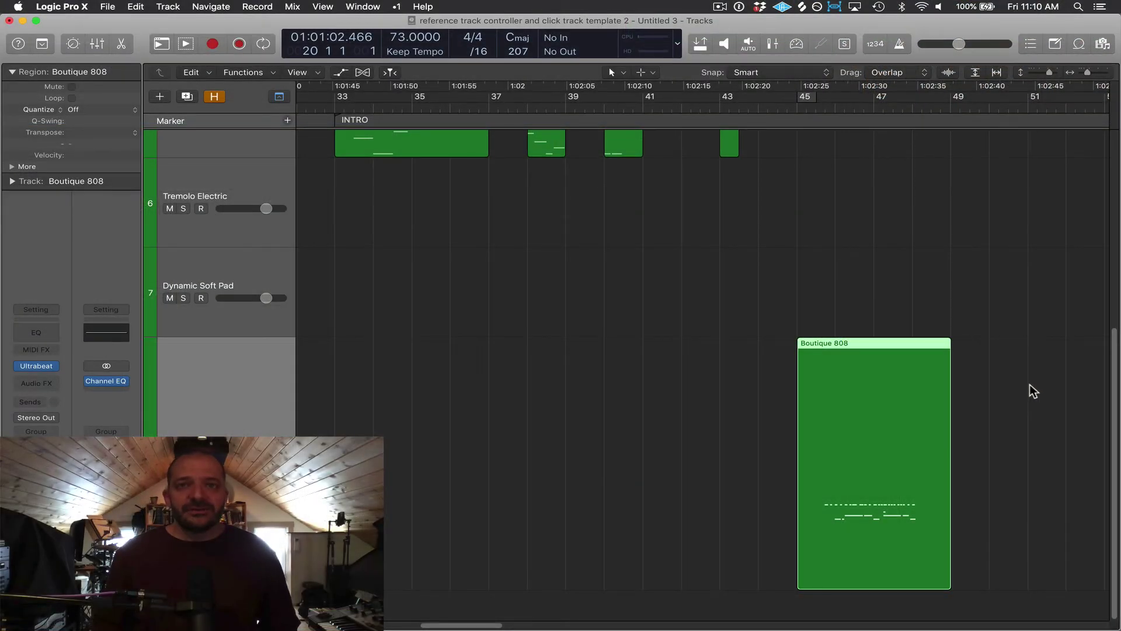
# Review the Tracks area's snap options with Smart kept, and try moving the Boutique 808 region to an earlier position.
pyautogui.click(786, 73)
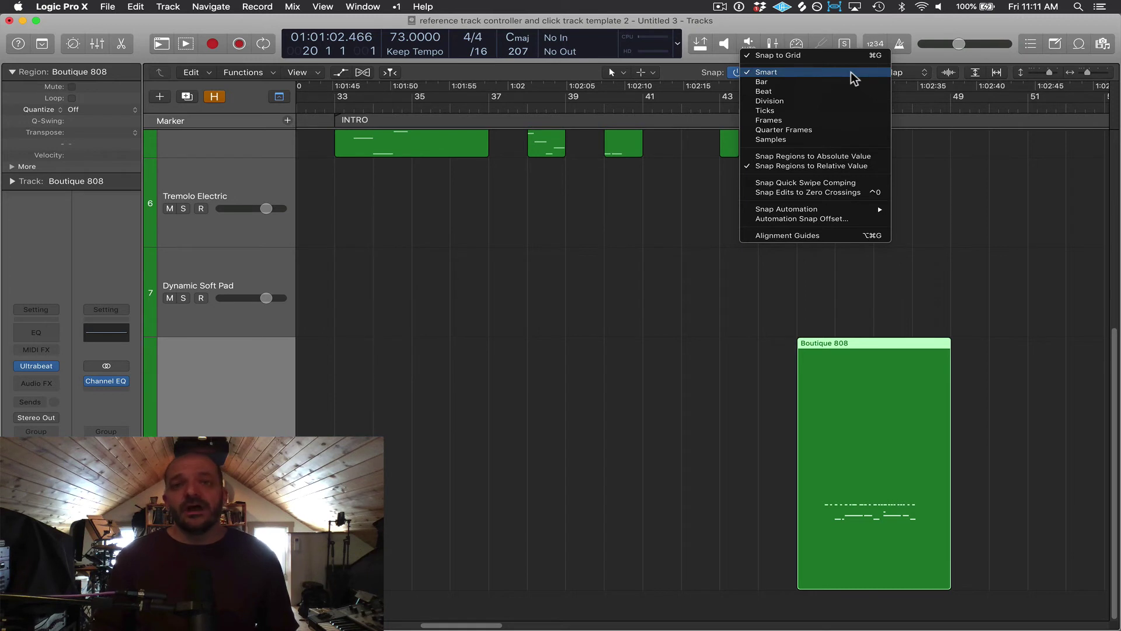
pyautogui.click(1026, 433)
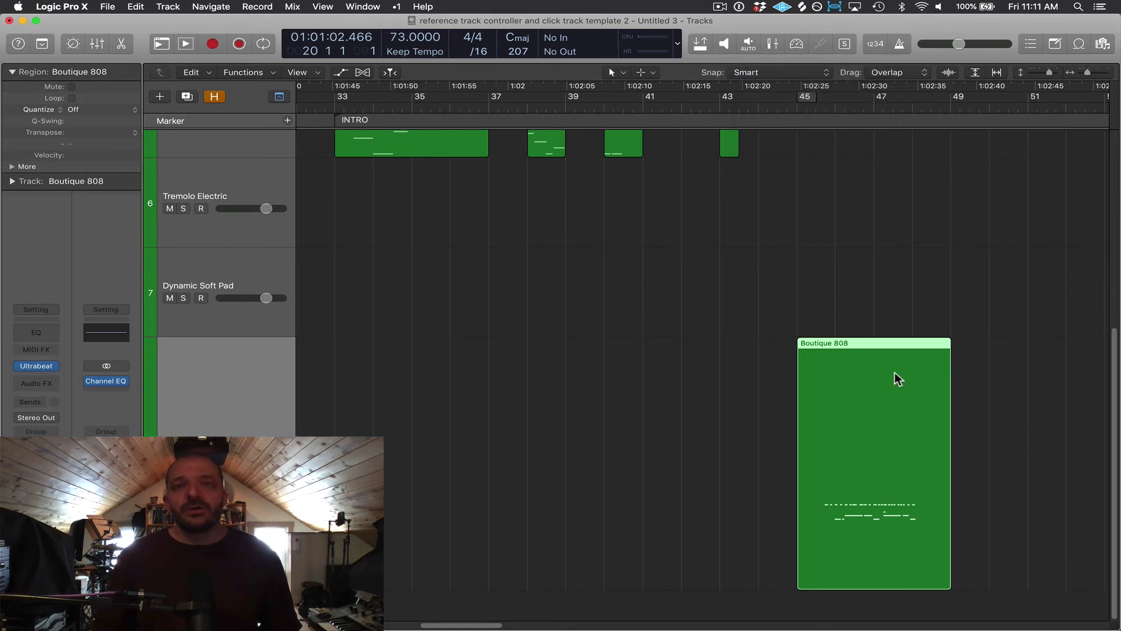
pyautogui.moveTo(894, 373); pyautogui.dragTo(800, 390)
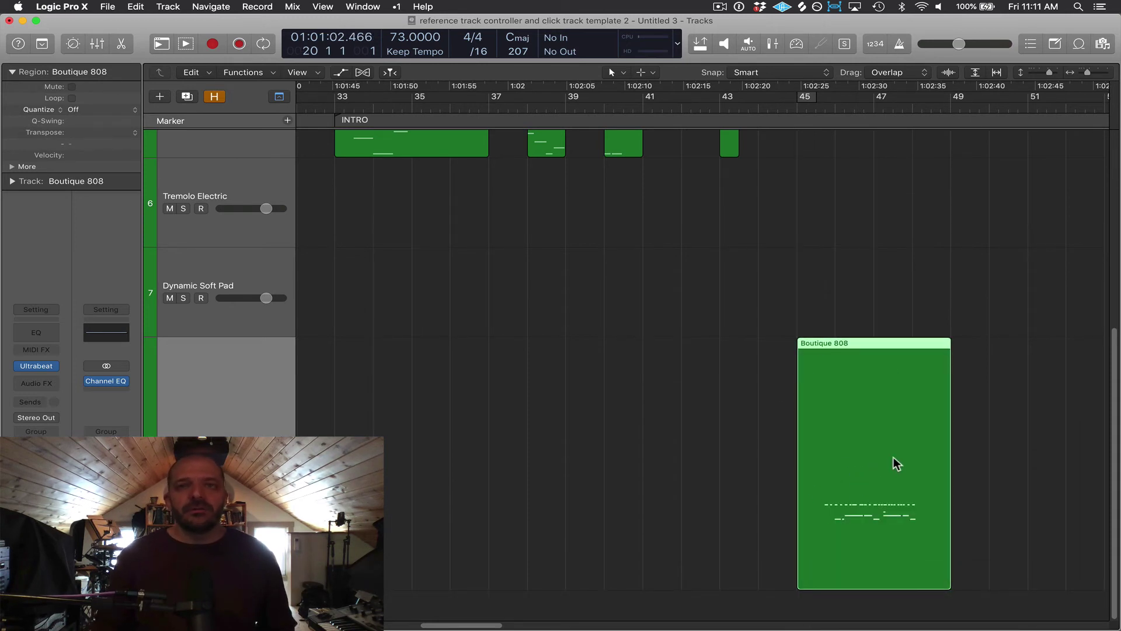
# Deselect the Boutique 808 region and try marquee selections across parts of it with Smart snapping.
pyautogui.moveTo(966, 463); pyautogui.dragTo(761, 564)
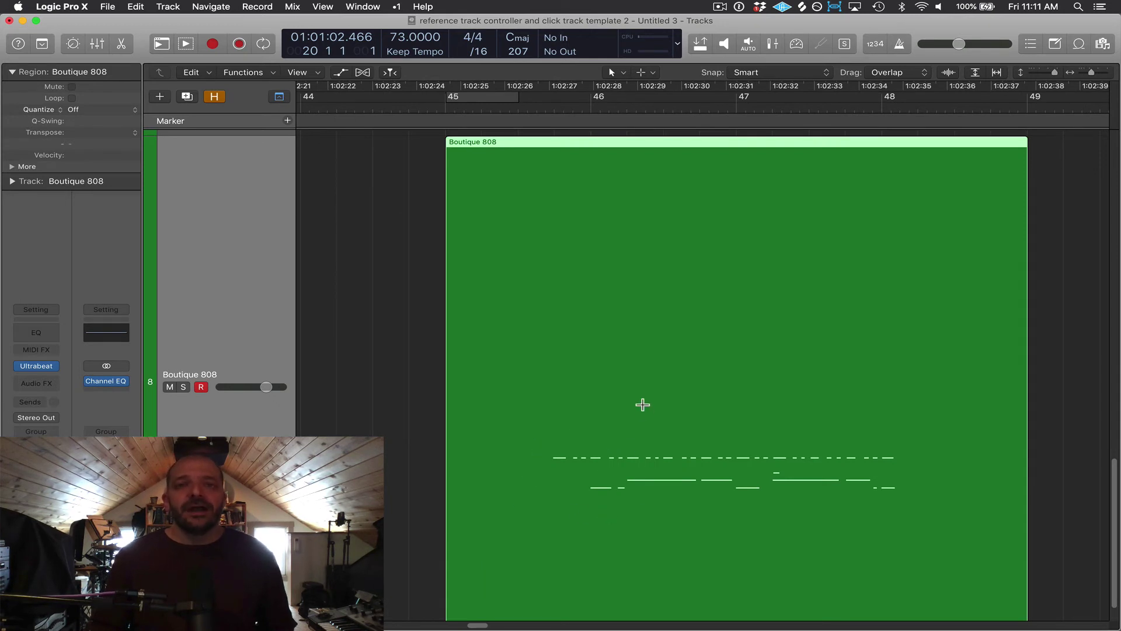
pyautogui.click(402, 223)
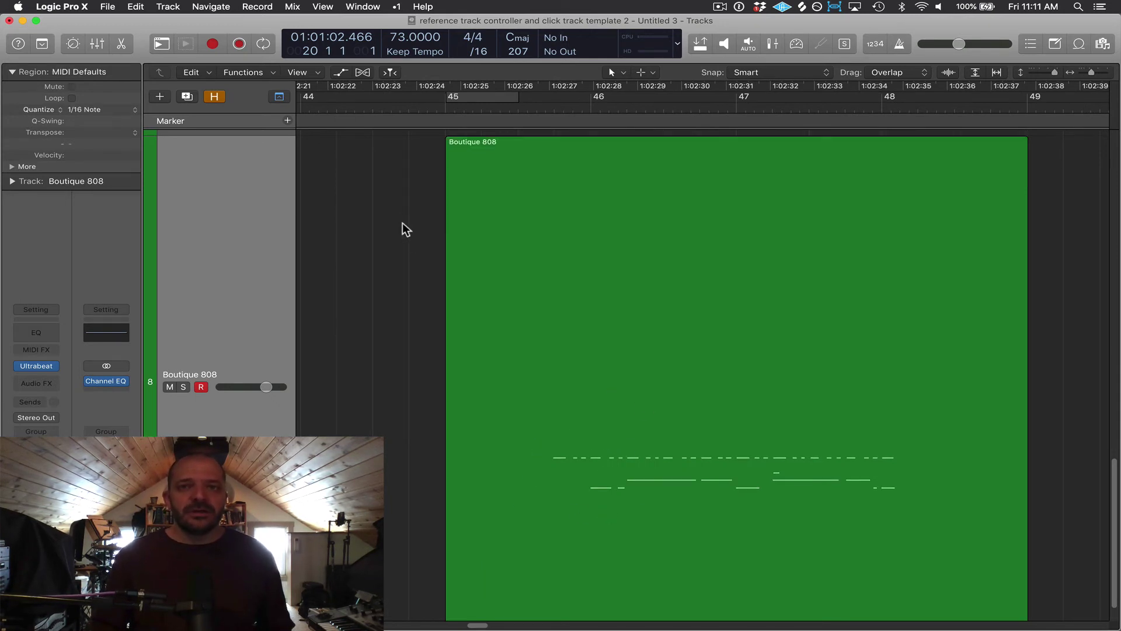
pyautogui.moveTo(458, 221); pyautogui.dragTo(607, 226)
pyautogui.moveTo(759, 264); pyautogui.dragTo(690, 261)
pyautogui.moveTo(851, 260); pyautogui.dragTo(823, 260)
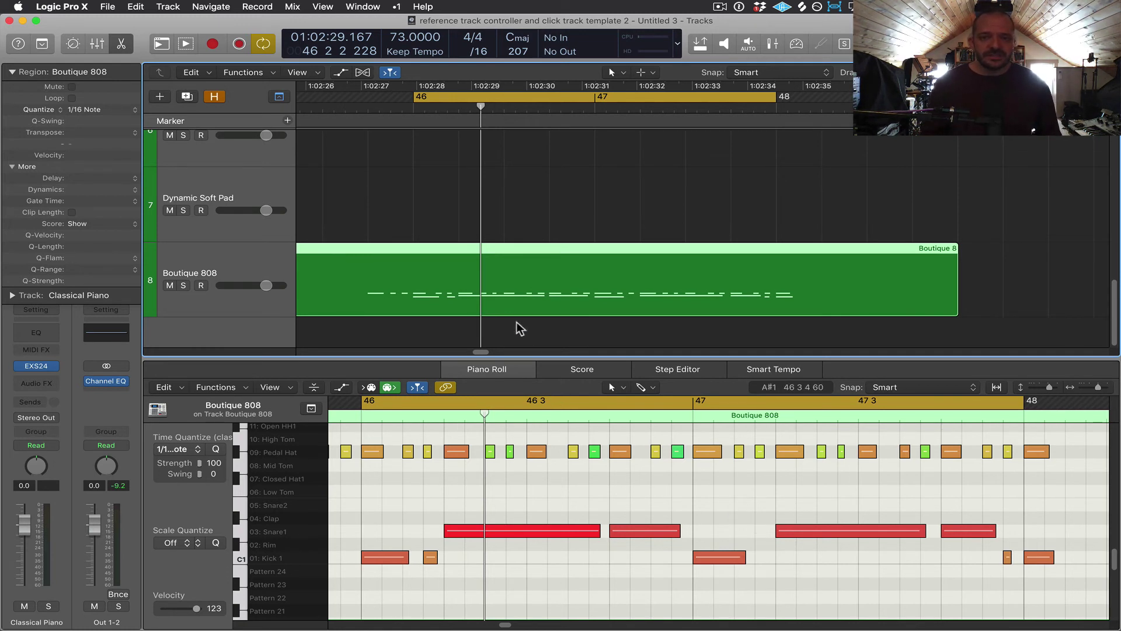
# Examine the nudge value options available for moving regions and events, leaving the value at Tick.
pyautogui.click(205, 73)
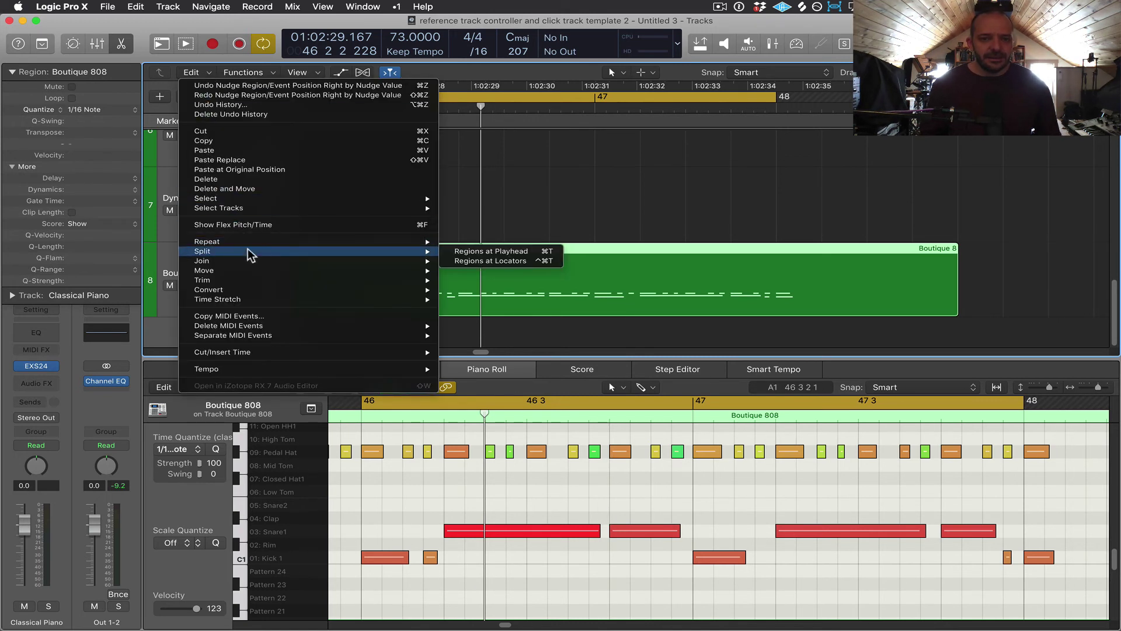
pyautogui.moveTo(243, 256)
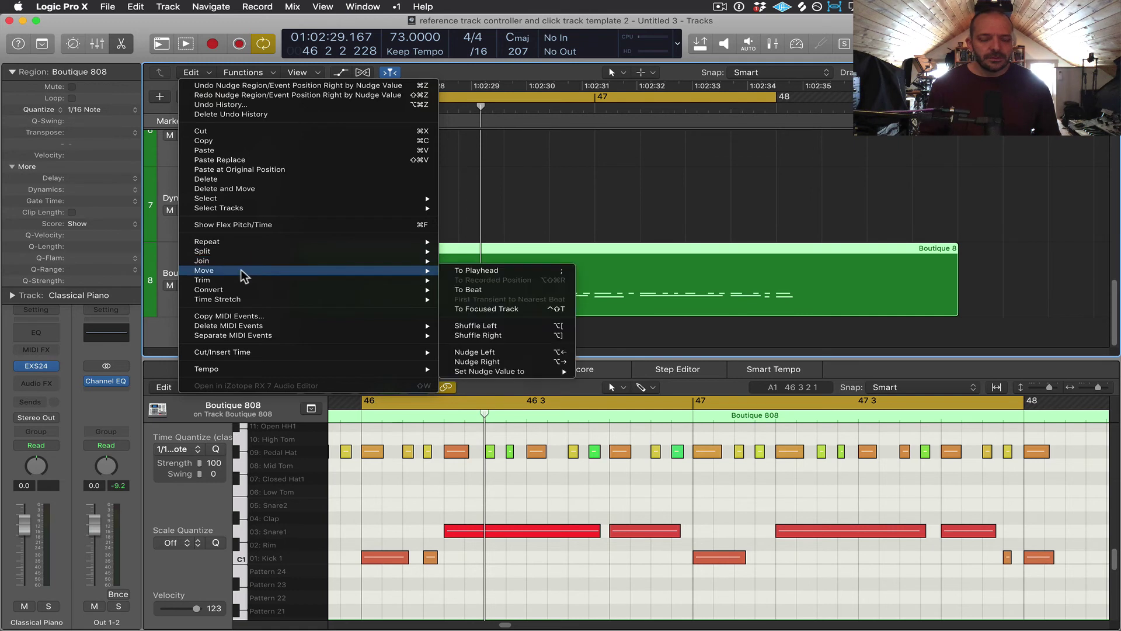
pyautogui.moveTo(509, 372)
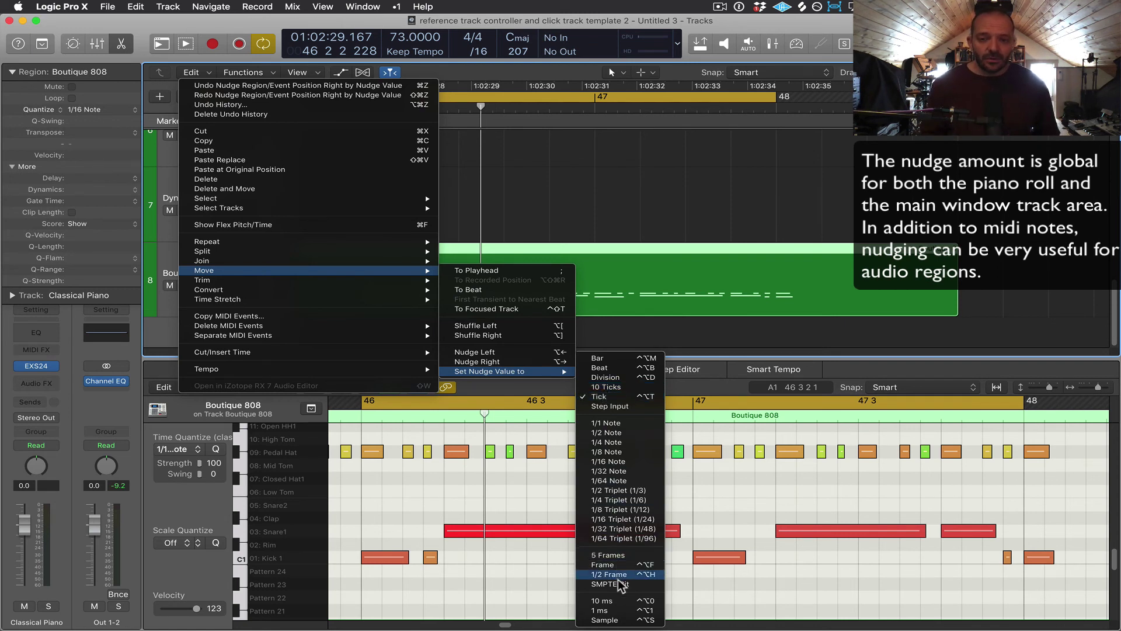
pyautogui.click(772, 574)
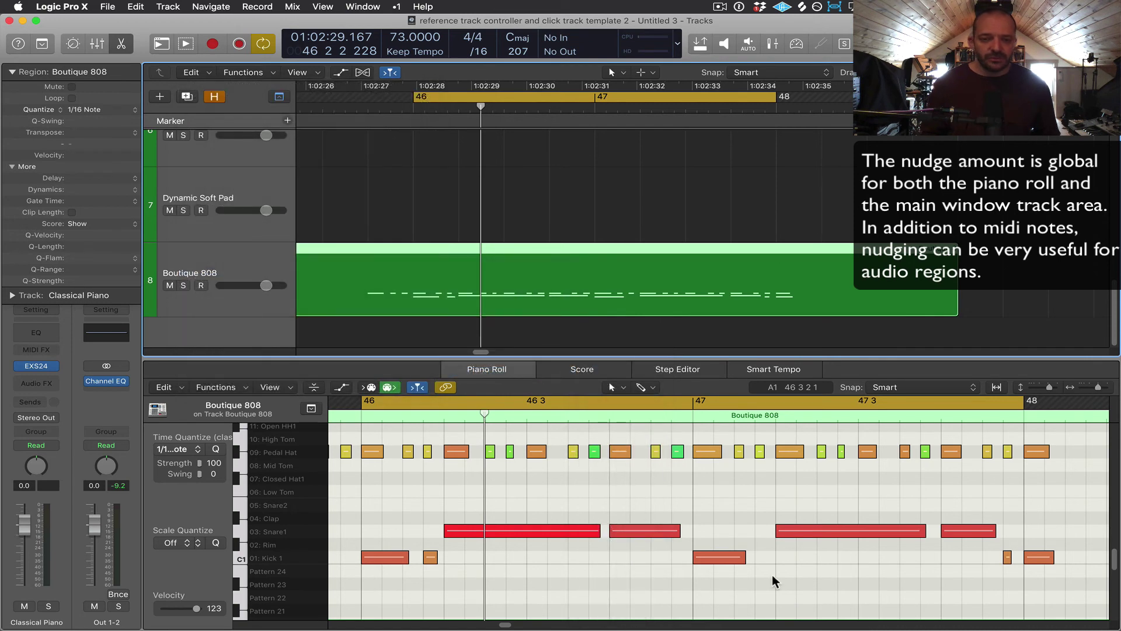
pyautogui.click(1009, 496)
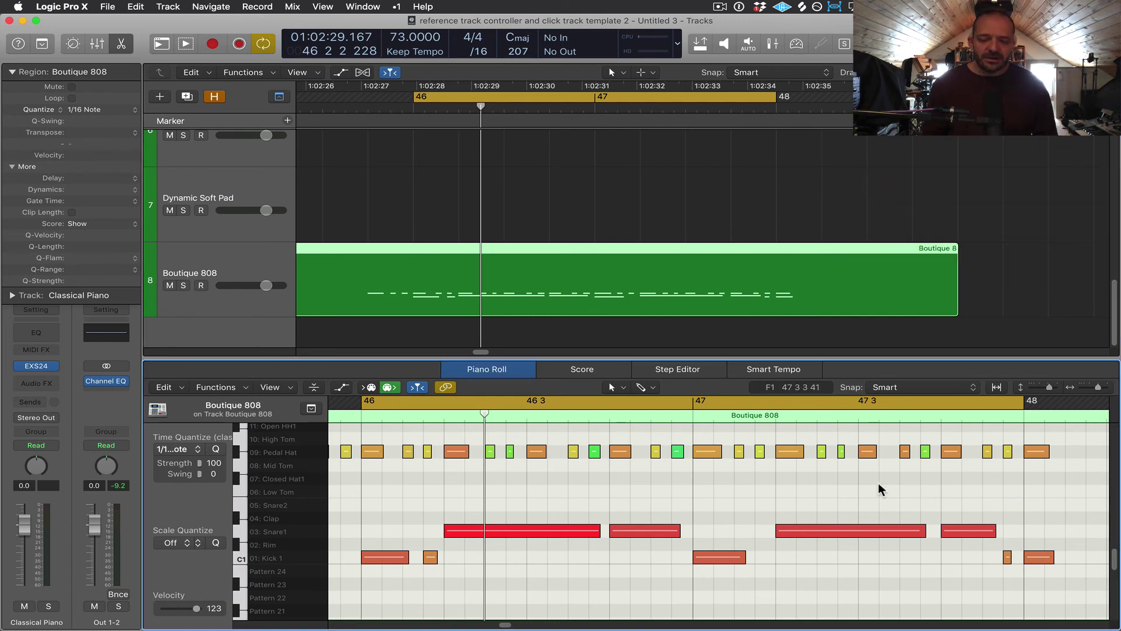
# Select all Snare1 notes in the Boutique 808 region, nudge them right in one-tick increments, and check their offset from the grid at 46 2.
pyautogui.moveTo(485, 531)
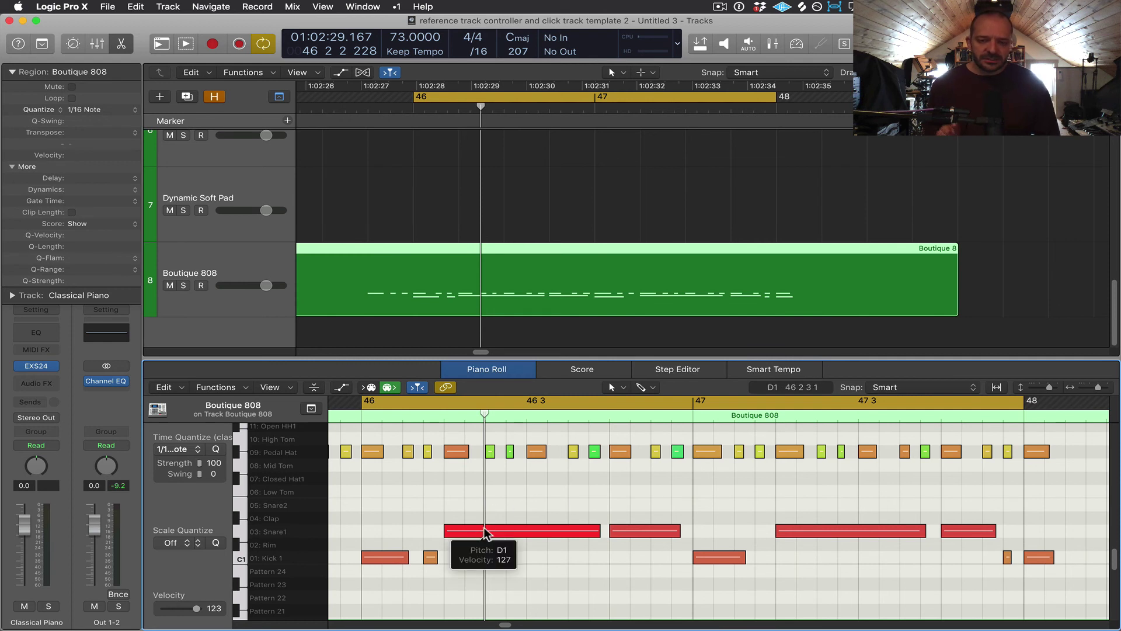
pyautogui.click(241, 533)
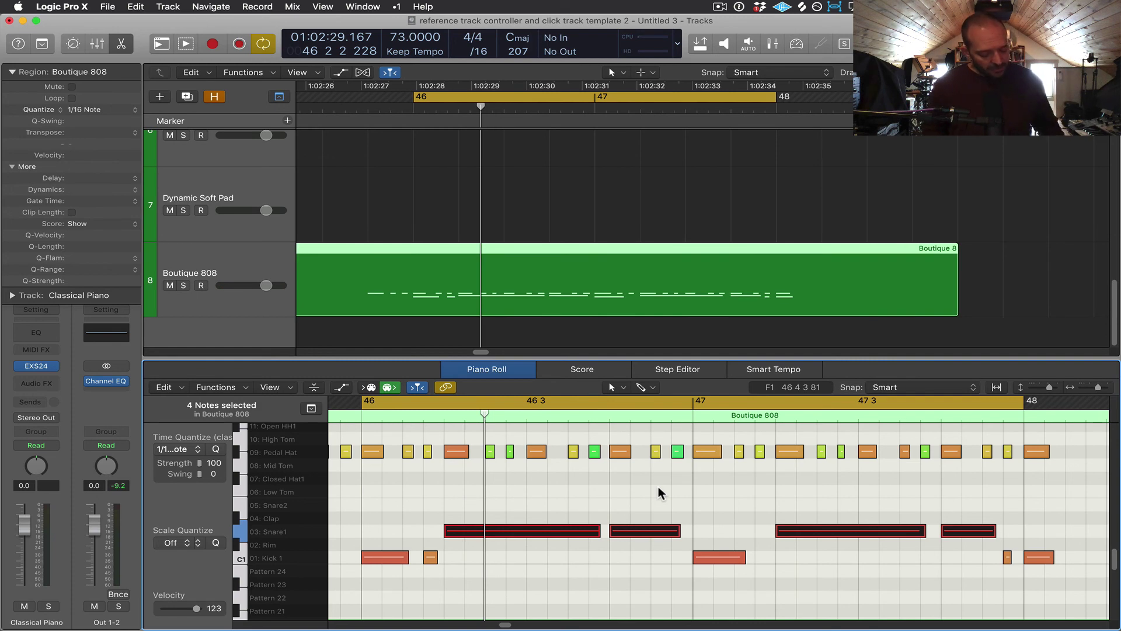
pyautogui.press('alt')
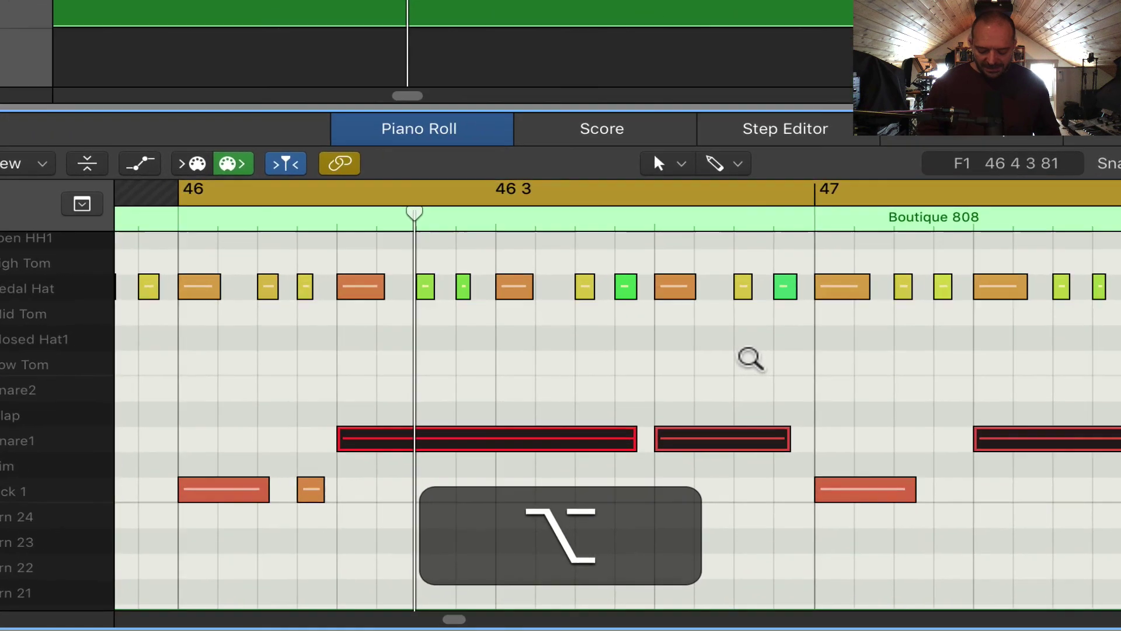
pyautogui.hotkey('alt', 'Right')
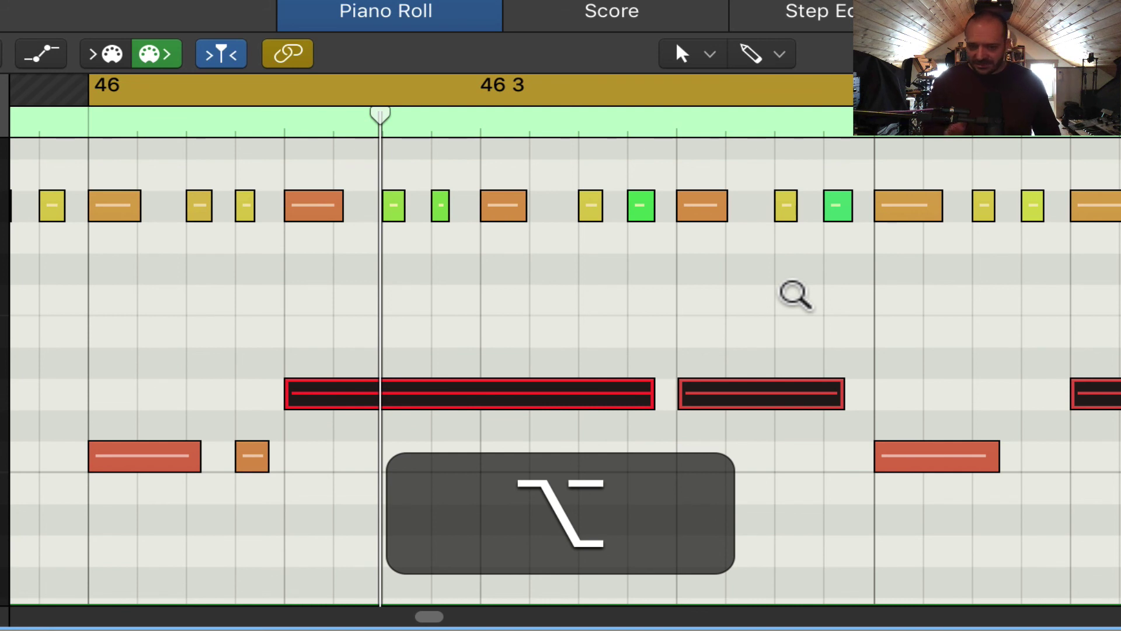
pyautogui.hotkey('alt', 'Right')
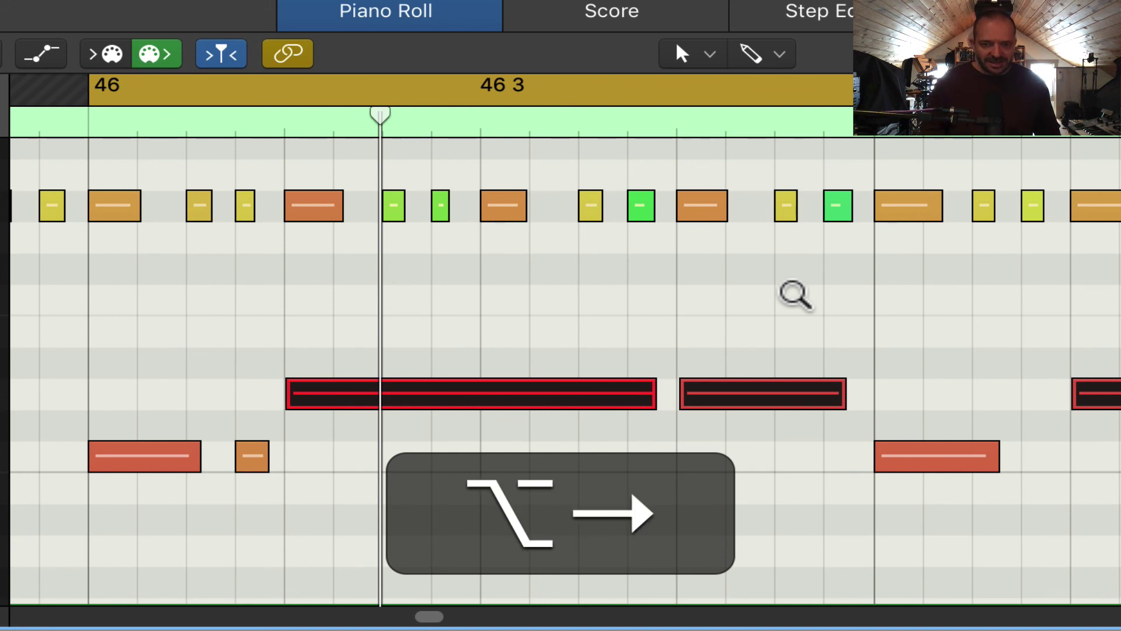
pyautogui.hotkey('alt', 'Right')
pyautogui.hotkey('alt', 'Right')
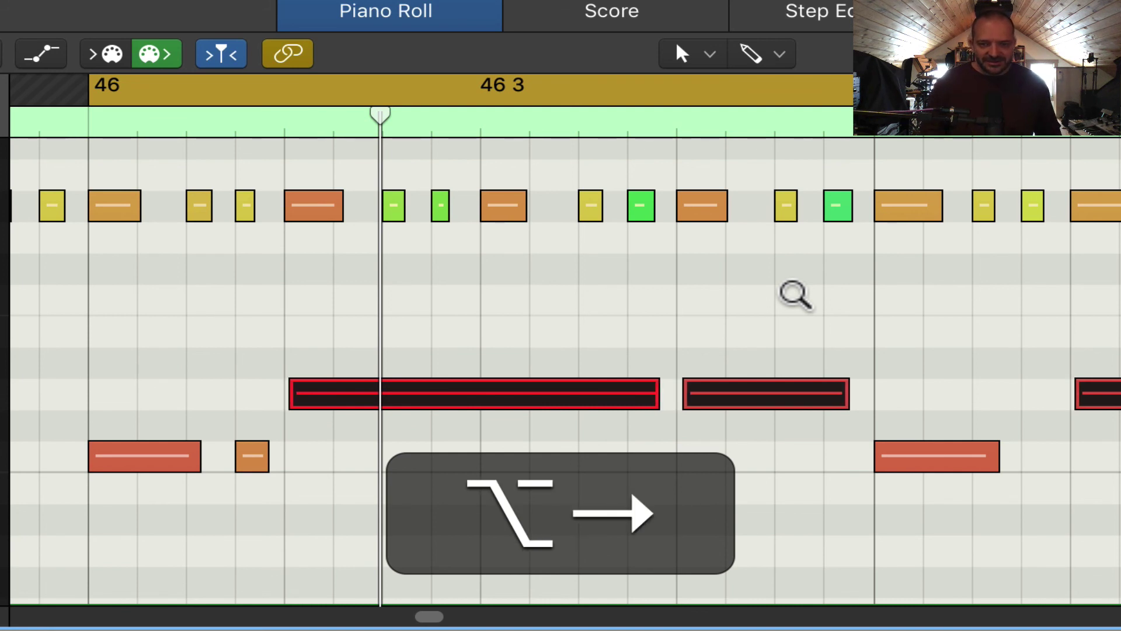
pyautogui.hotkey('alt', 'Right')
pyautogui.hotkey('alt', 'Right')
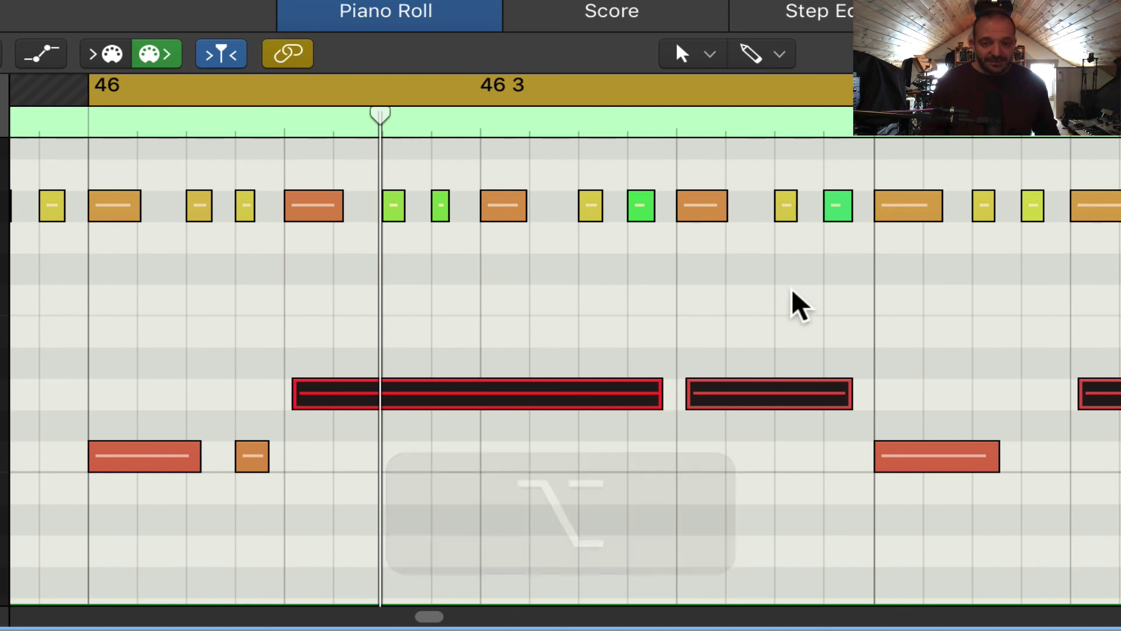
pyautogui.hscroll(1, 458, 320)
pyautogui.moveTo(516, 318); pyautogui.dragTo(191, 488)
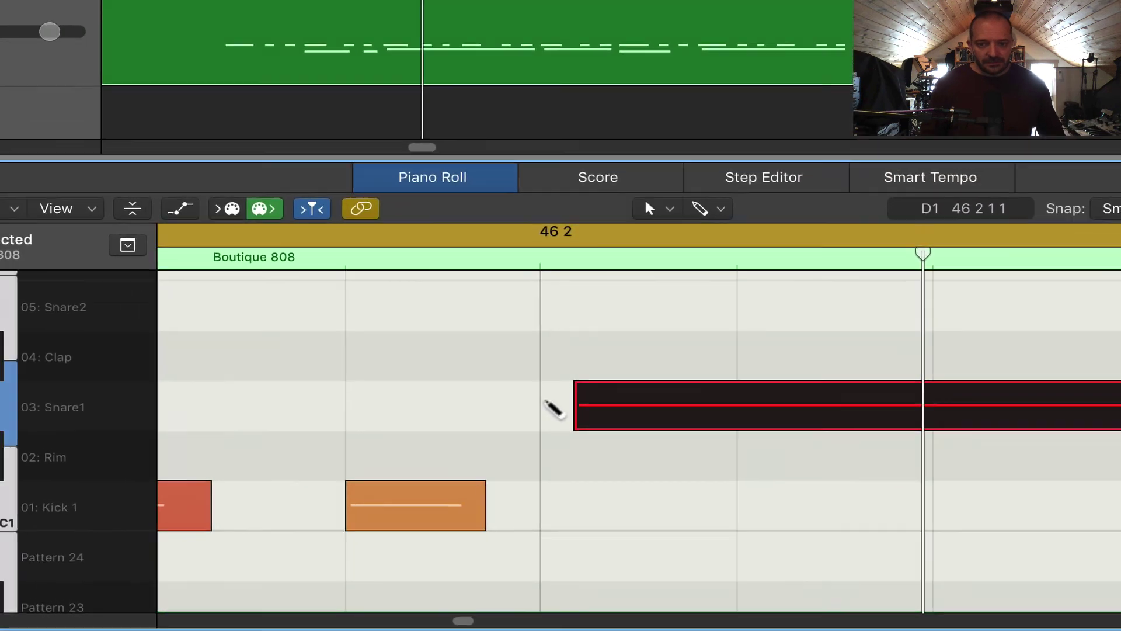
pyautogui.keyDown('ctrl'); pyautogui.keyDown('alt'); pyautogui.click(546, 402); pyautogui.keyUp('alt'); pyautogui.keyUp('ctrl')
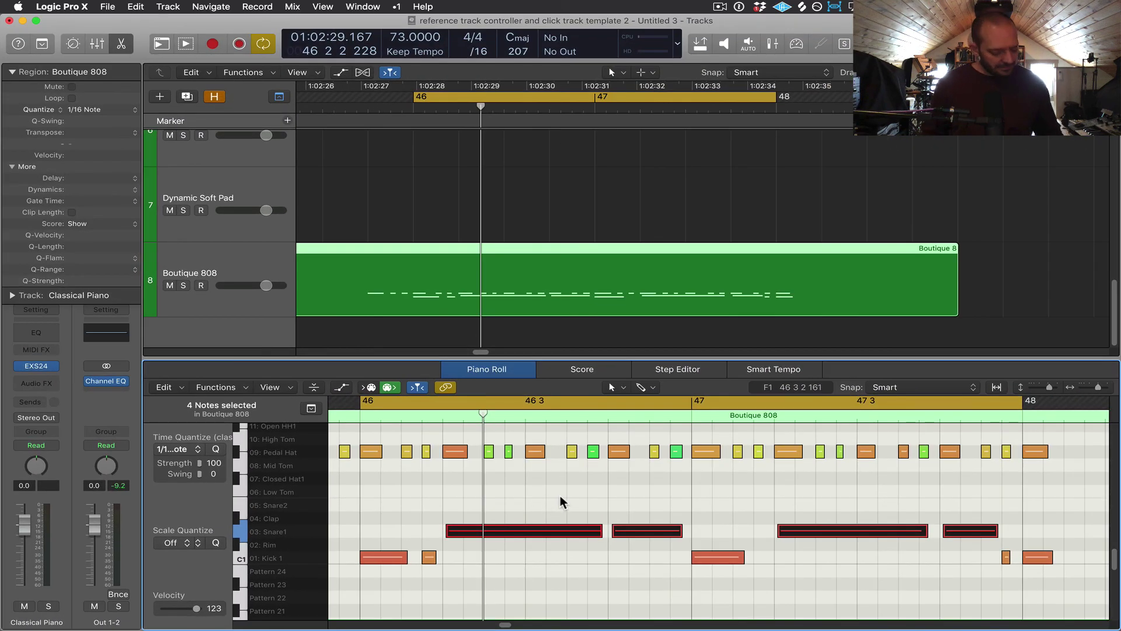